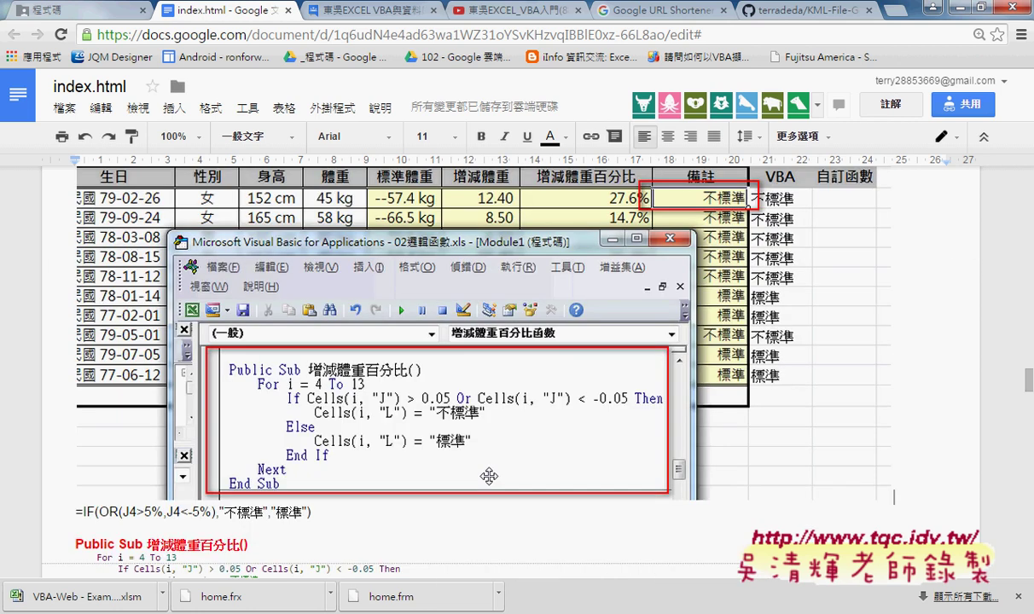
Scroll the tutorial to the 綜合練習1 example showing =IF(OR(J4>5%,J4<-5%),"不標準","標準").
scroll(484, 471, "up", 2)
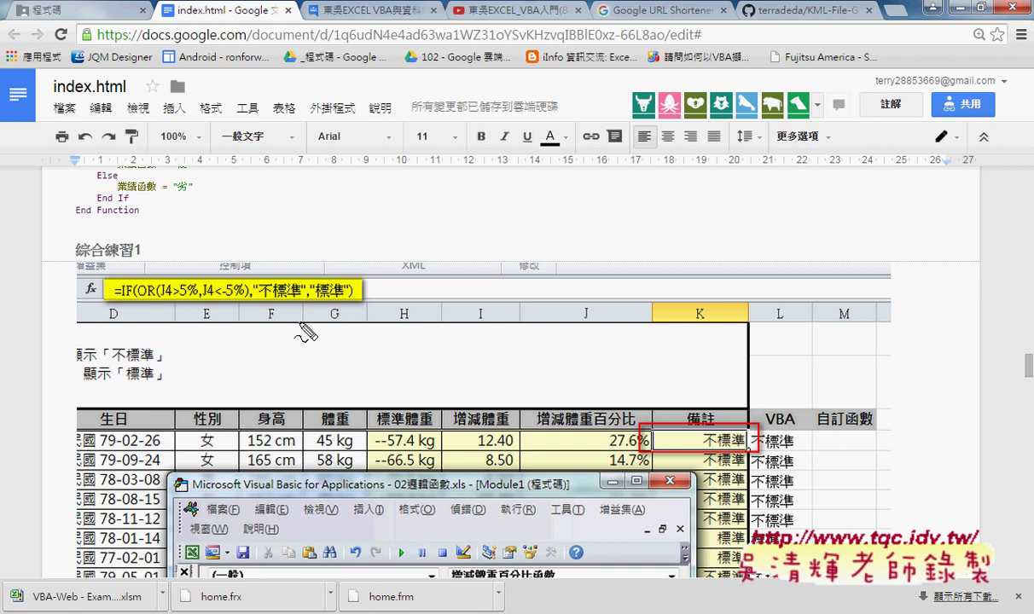
left_click_drag(345, 251, 366, 247)
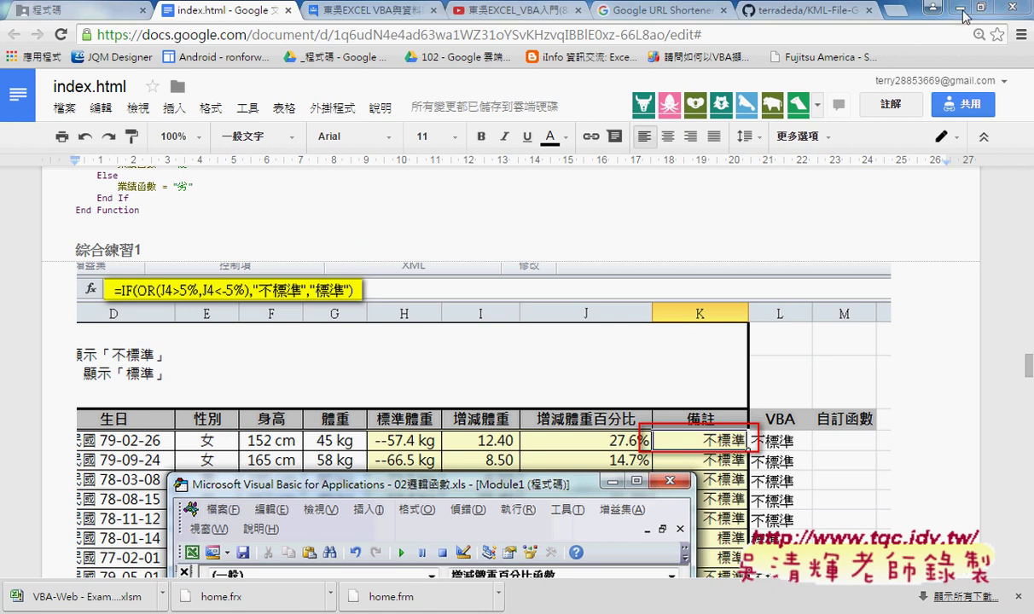
Bring the VBA editor forward, enlarge it over the sheet, and select the 增減體重百分比 Sub.
left_click(961, 9)
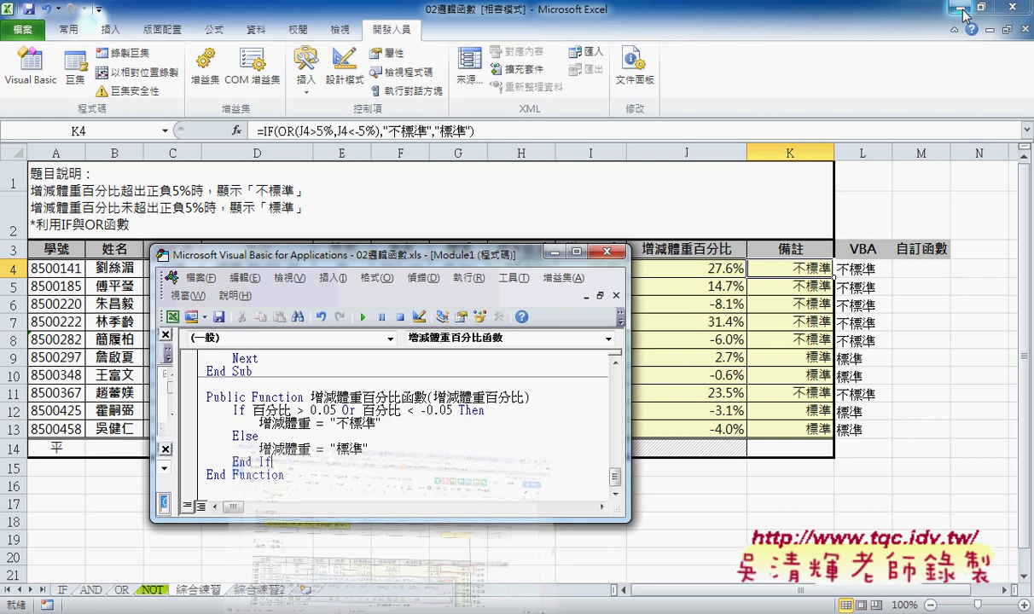
double_click(460, 256)
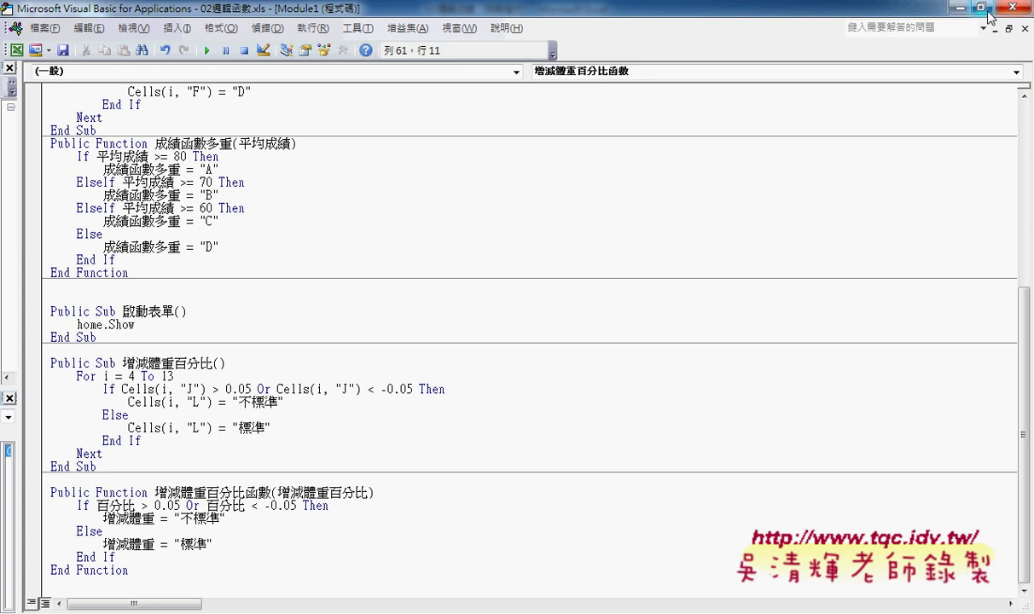
double_click(935, 9)
left_click_drag(391, 248, 358, 73)
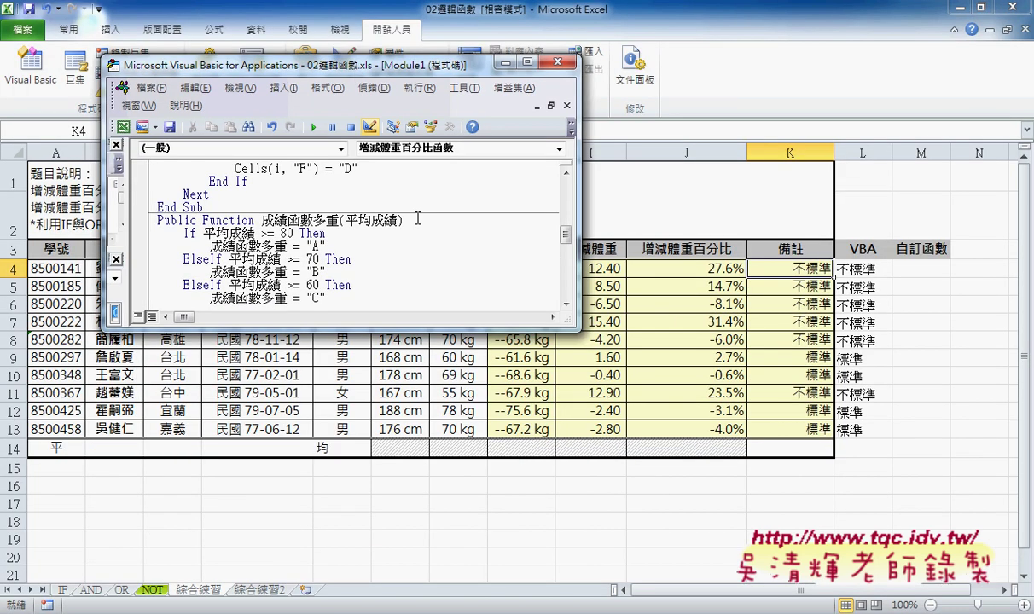
mouse_move(583, 330)
left_mouse_down()
mouse_move(726, 446)
mouse_move(938, 563)
left_mouse_up()
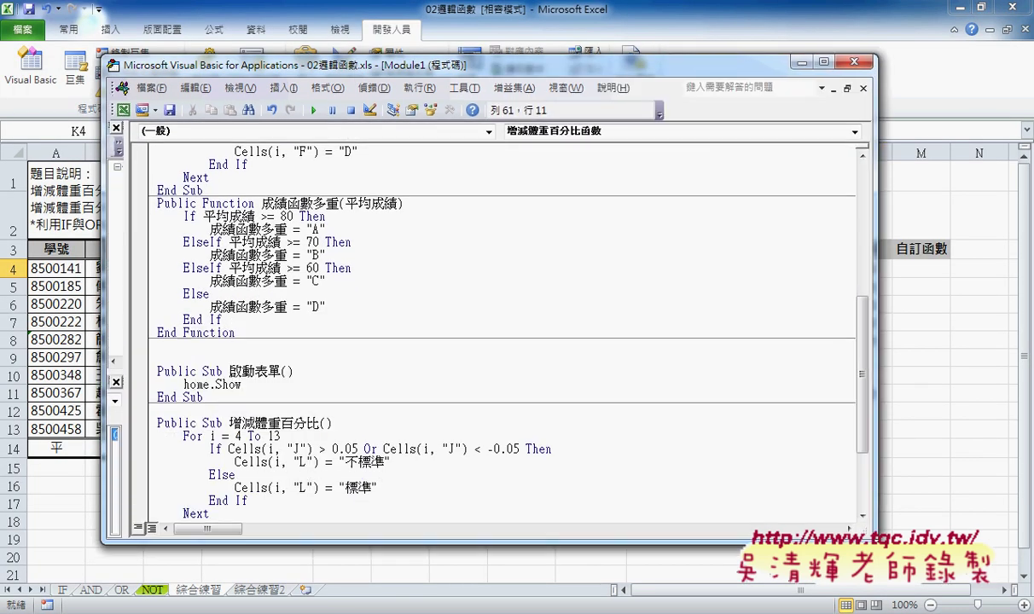
scroll(570, 420, "down", 2)
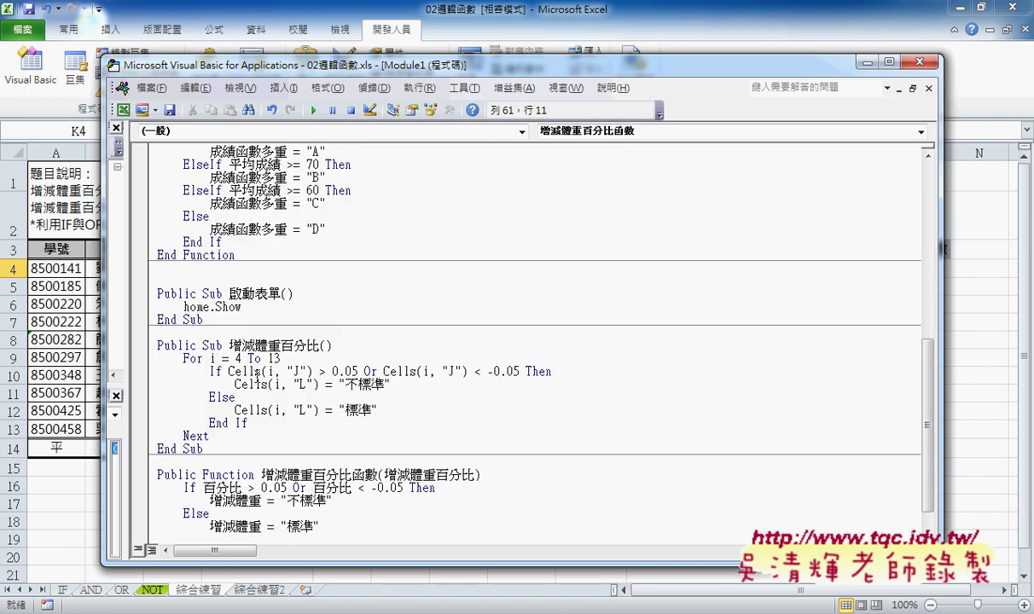
mouse_move(155, 345)
left_mouse_down()
mouse_move(319, 345)
mouse_move(339, 452)
left_mouse_up()
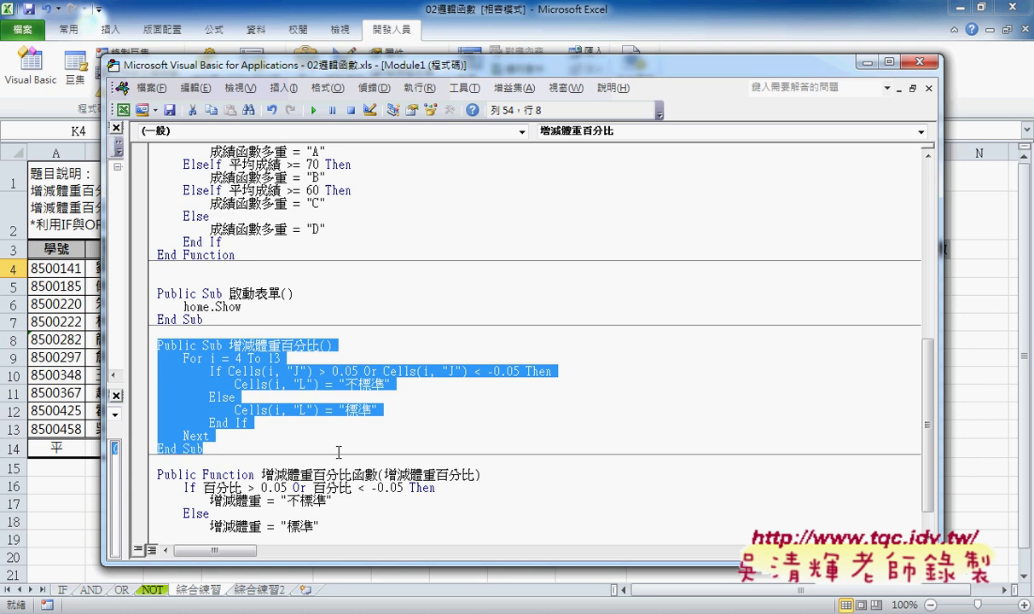
Paste a copy of the Sub below the original and rename it 增減體重百分比_函數.
key("ctrl+c")
left_click(250, 452)
key("Return")
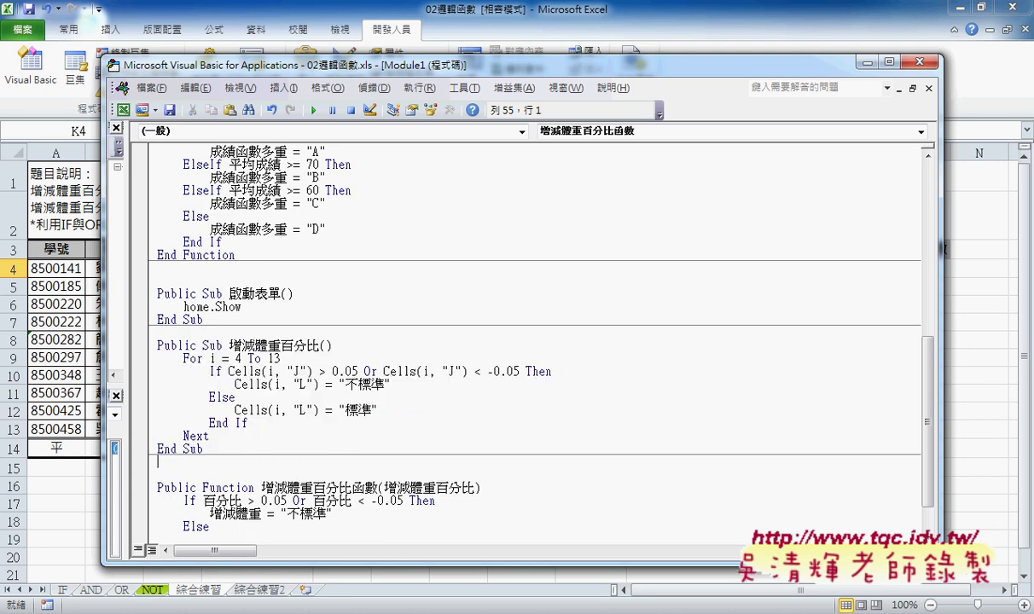
key("ctrl+v")
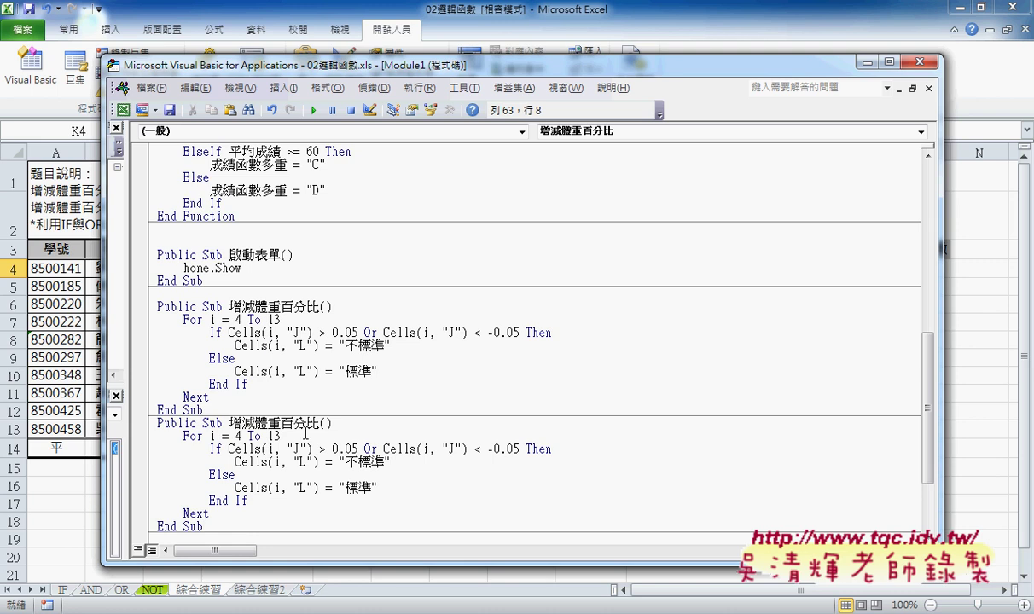
left_click(333, 423)
type("_")
type("ㄏㄗ")
type("轉")
type("函數")
key("Return")
type("()")
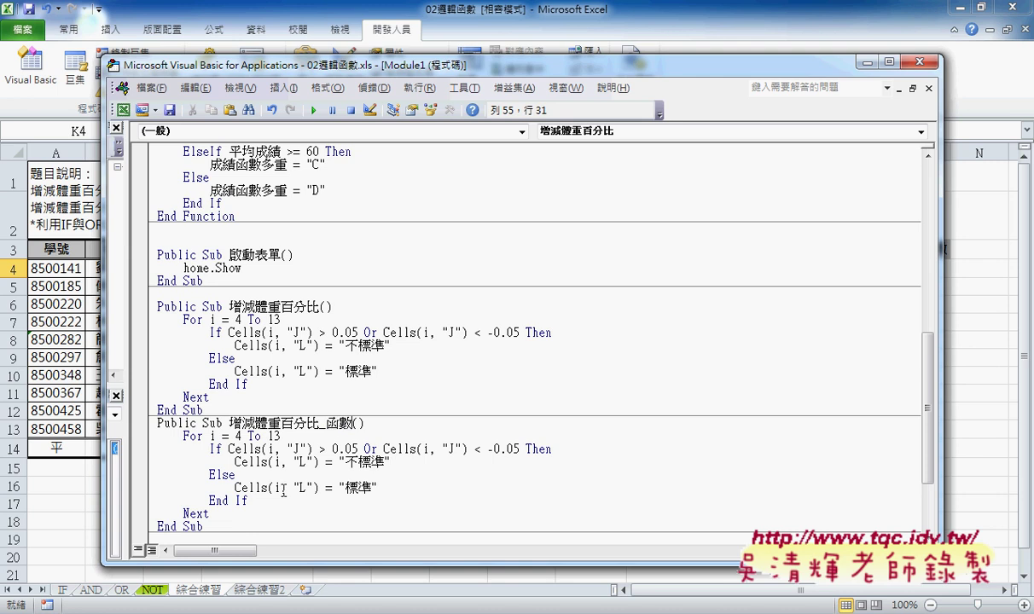
Delete the If…End If block from the copy's For loop, leaving an indented empty line.
left_click_drag(248, 501, 146, 452)
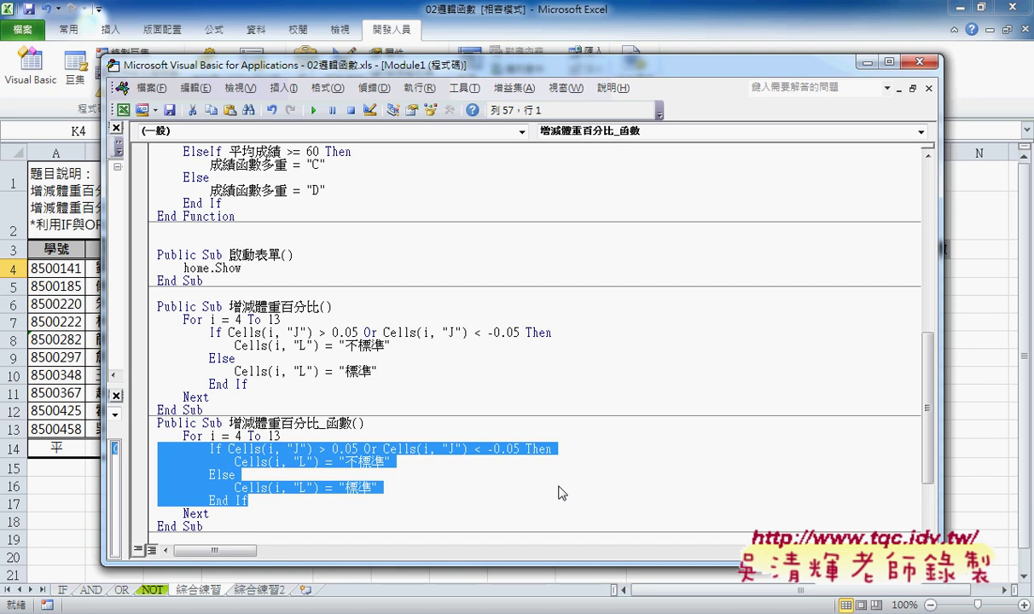
key("Delete")
key("Tab")
key("Tab")
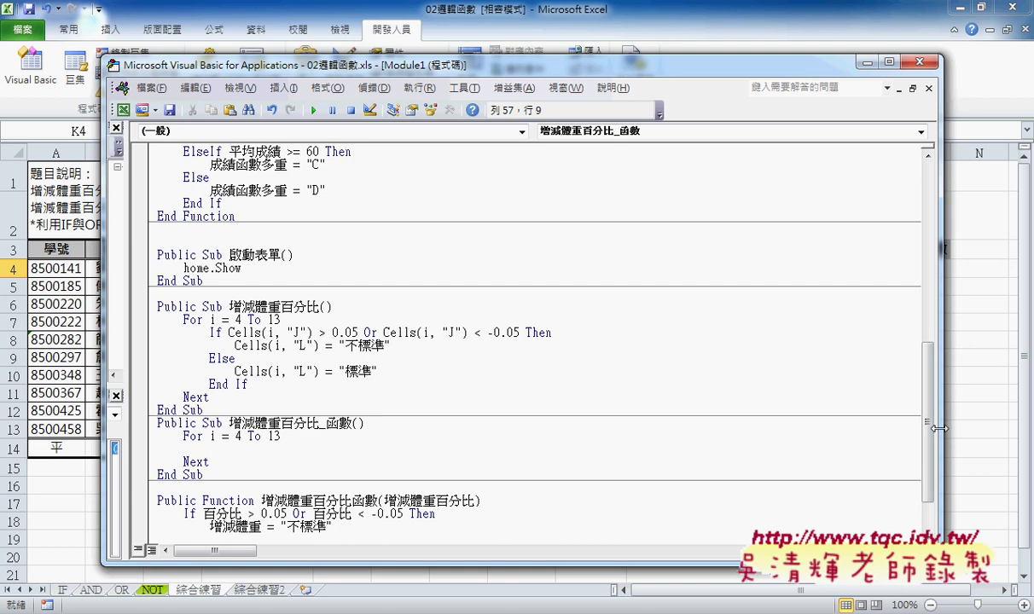
Shrink the VBA editor so worksheet columns K–N are visible beside it.
left_click_drag(941, 420, 687, 426)
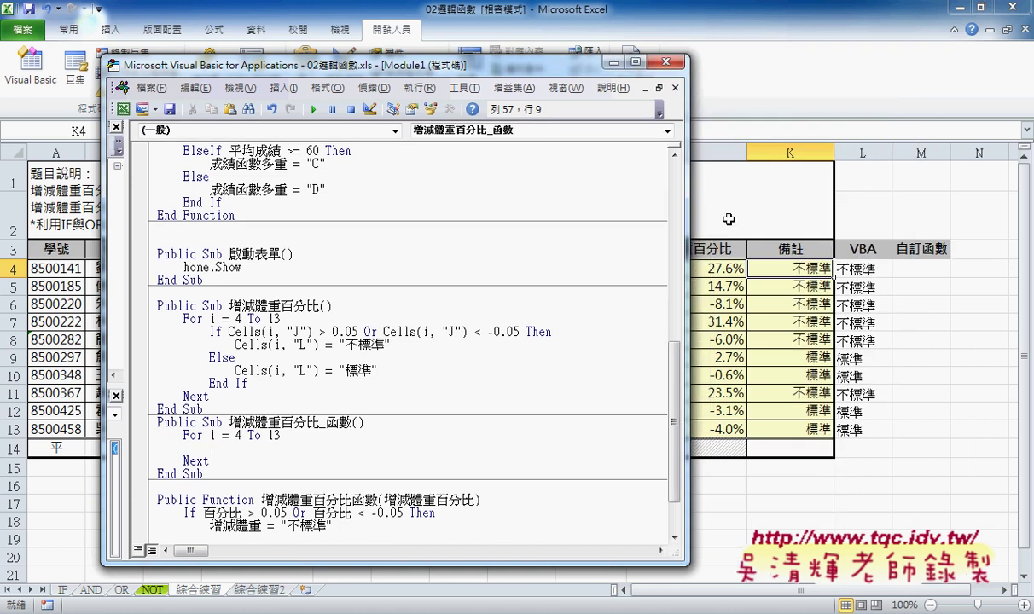
mouse_move(538, 55)
left_mouse_down()
mouse_move(562, 90)
mouse_move(562, 149)
left_mouse_up()
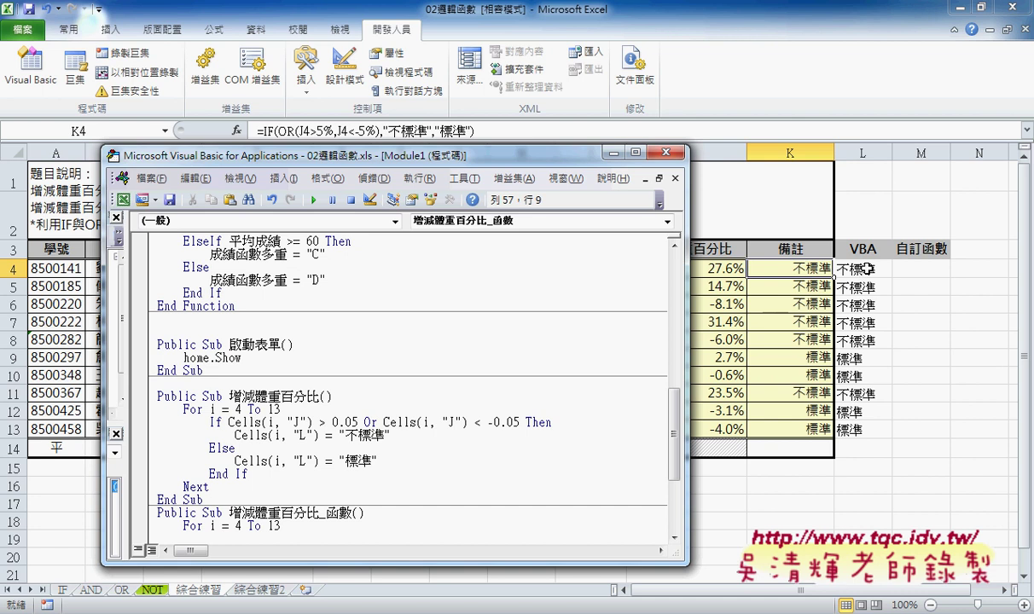
left_click_drag(675, 430, 676, 449)
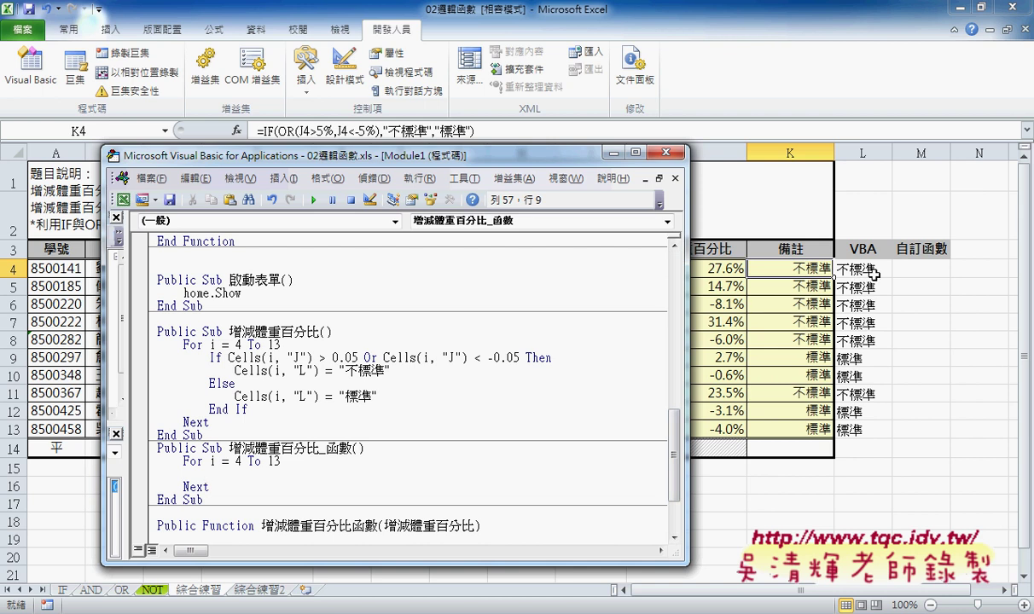
Add Cells(i,"L")="" inside the loop and run the macro to clear L4:L13.
type("ce")
type("lls")
type("(")
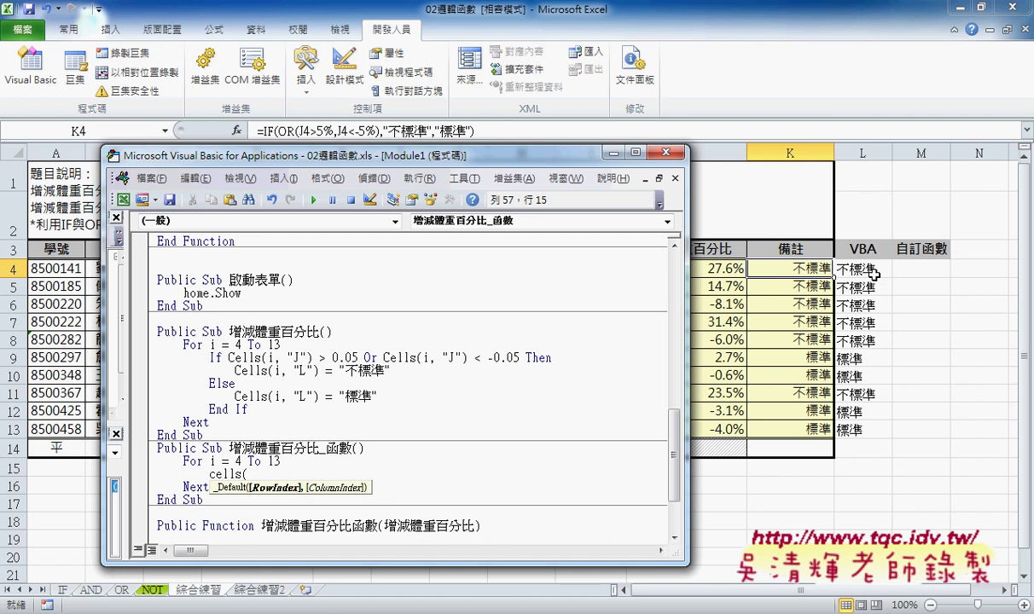
type("i")
type(",")
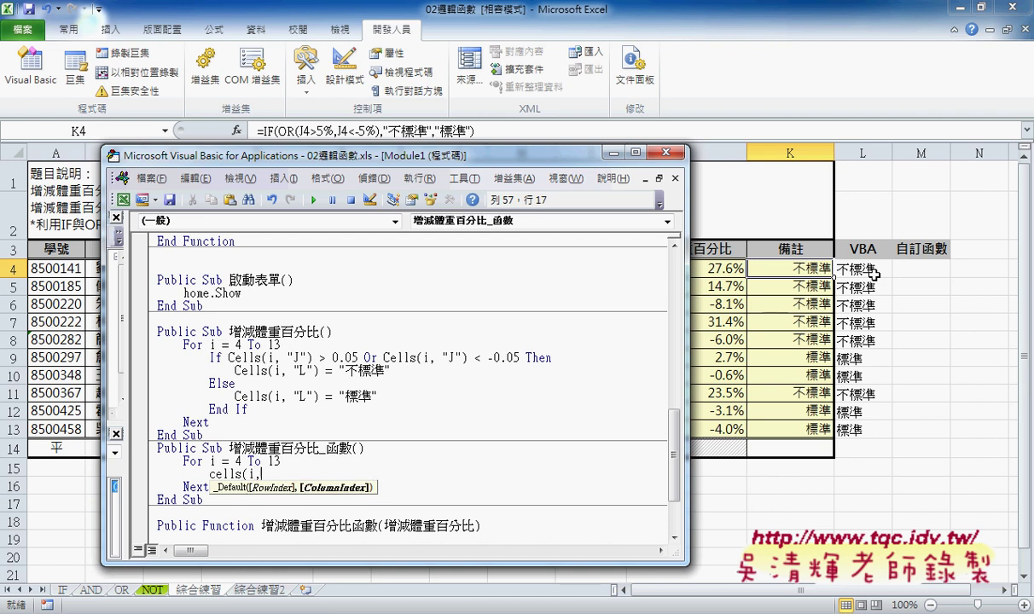
type("\"L\"")
type(")=")
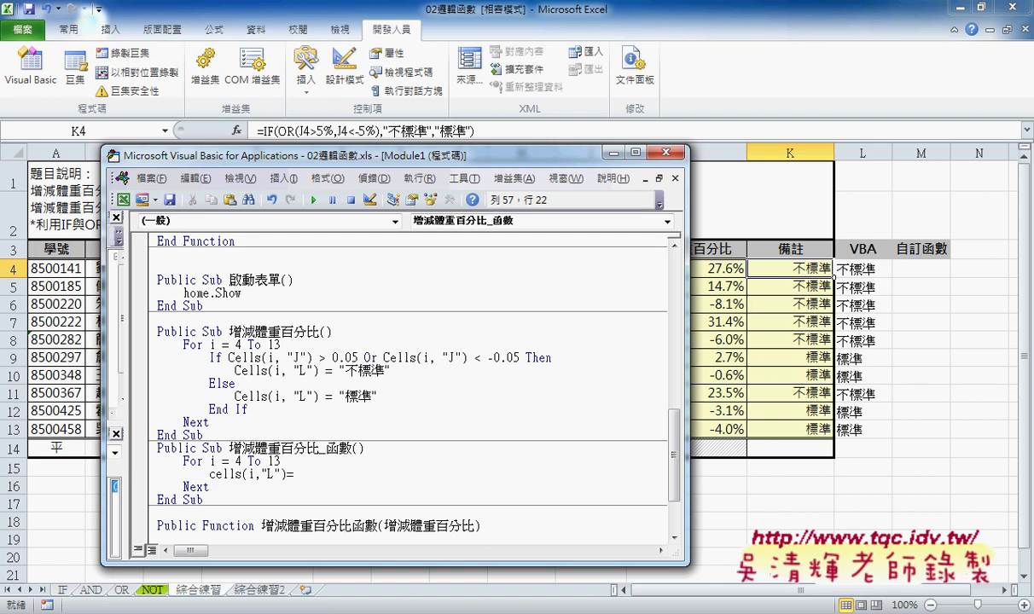
type("\"\"")
key("Left")
key("Left")
key("Left")
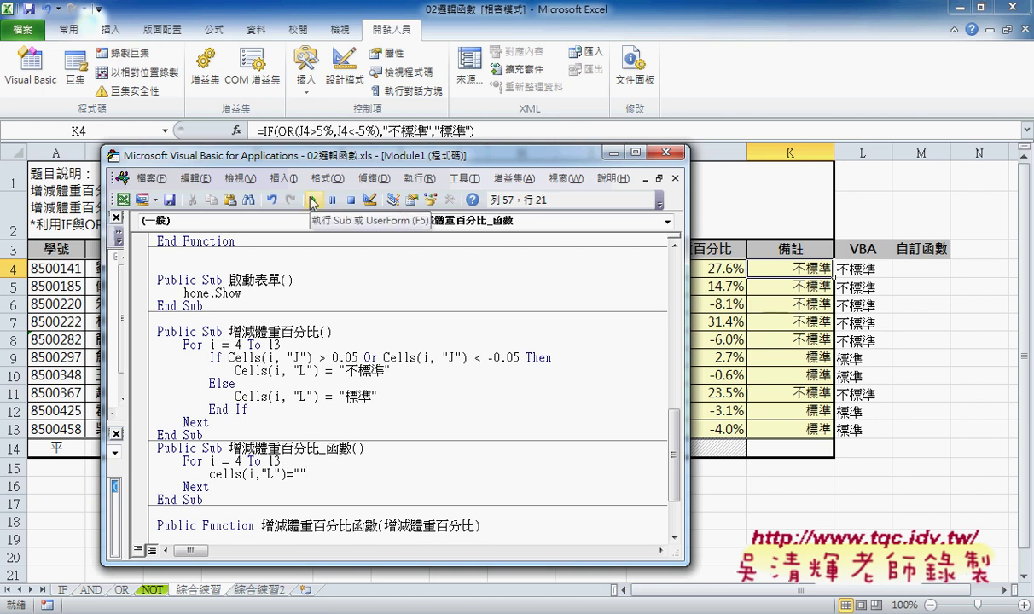
left_click(312, 202)
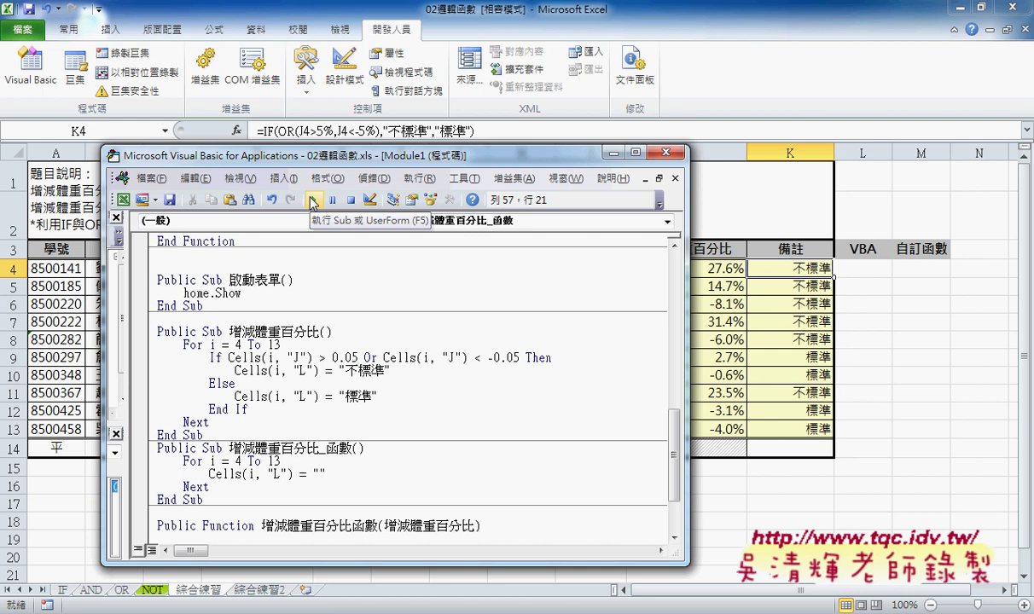
Copy K4's formula =IF(OR(J4>5%,J4<-5%),"不標準","標準") from the formula bar and return to the VBA editor.
left_click(322, 474)
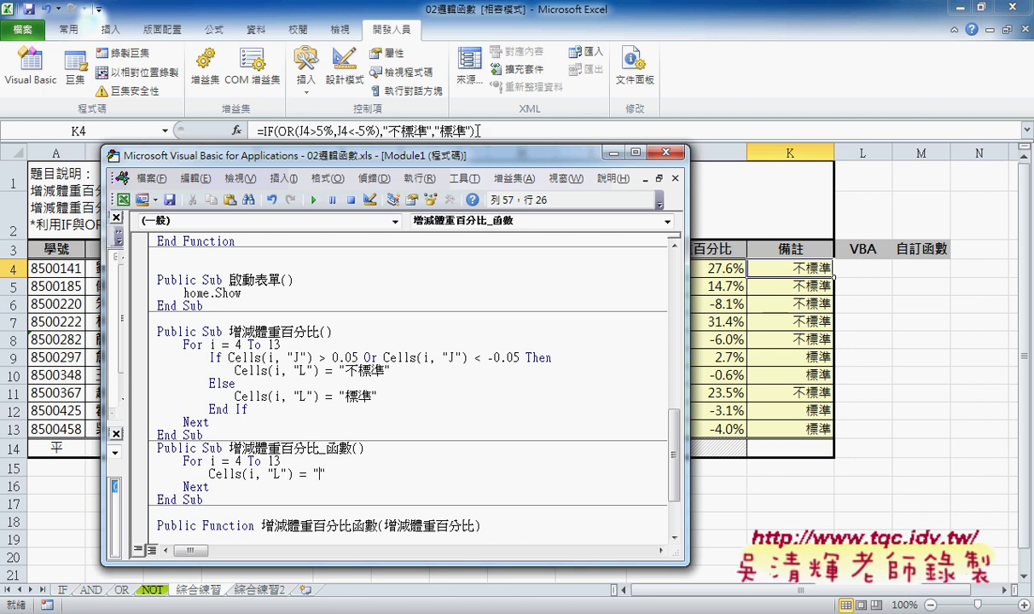
left_click(441, 128)
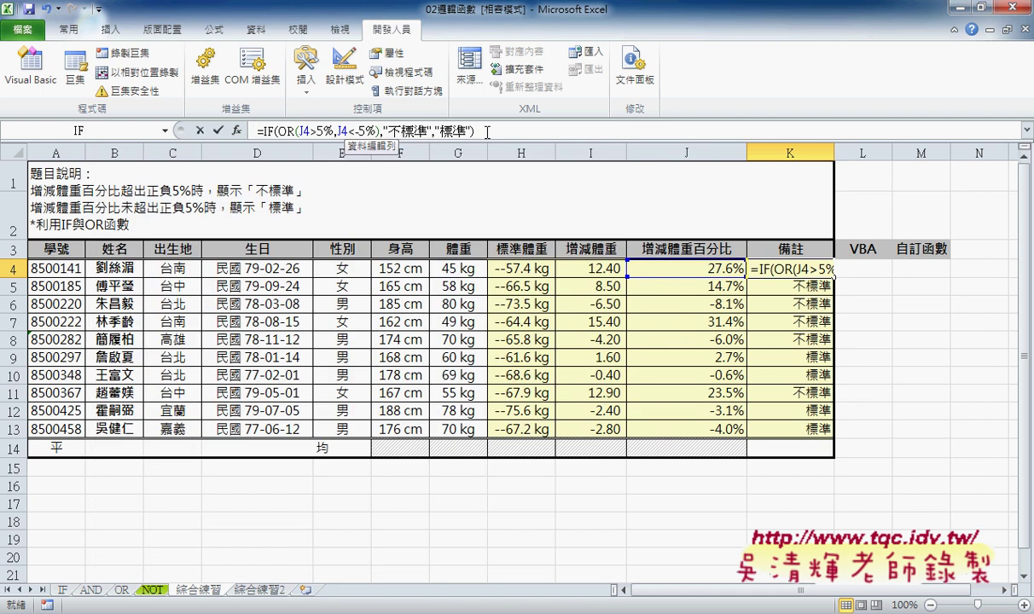
left_click_drag(474, 129, 226, 129)
right_click(326, 137)
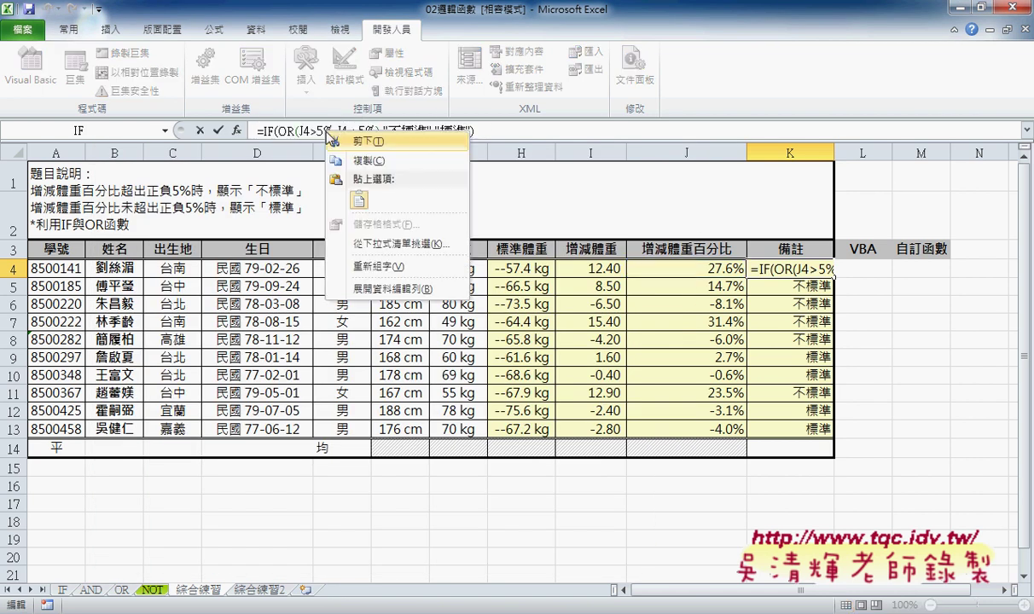
left_click(325, 154)
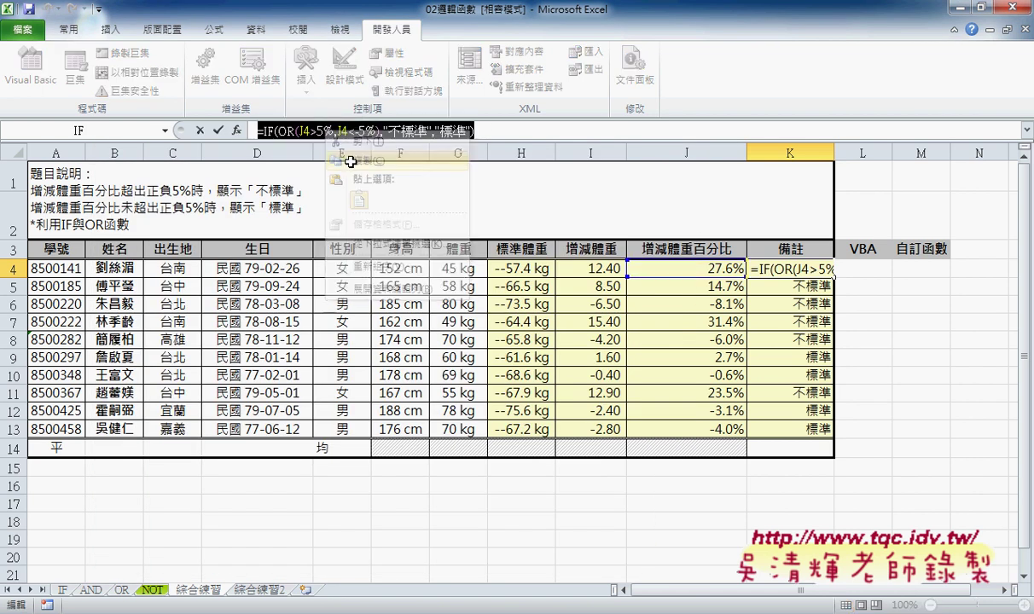
left_click(199, 129)
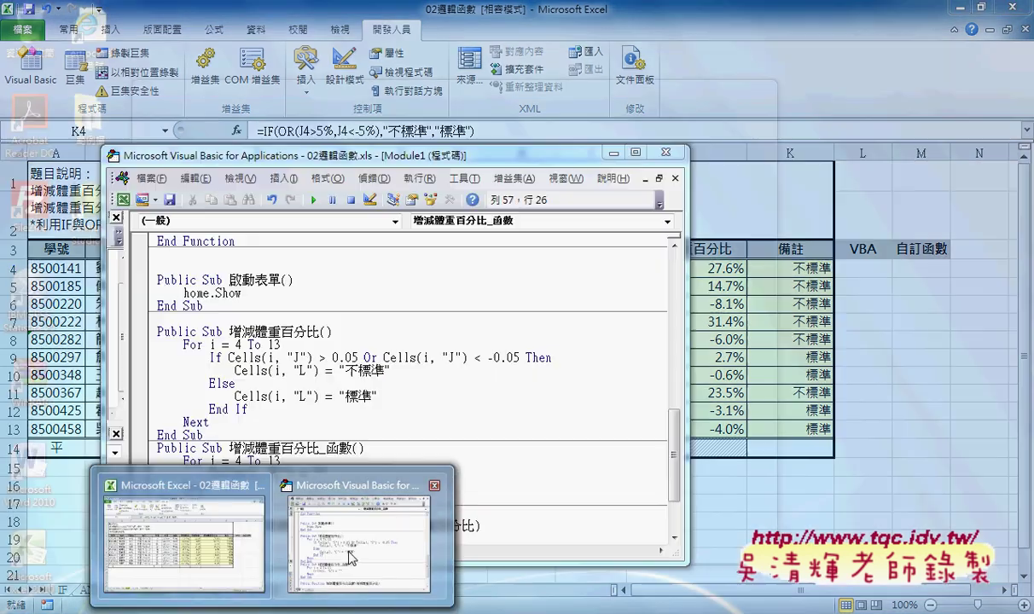
left_click(349, 552)
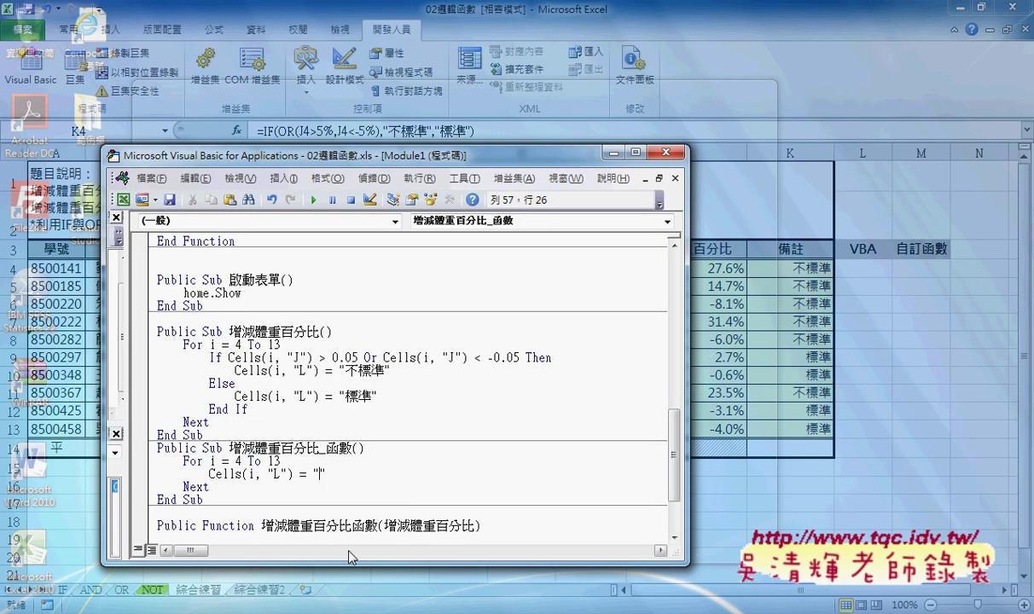
type("\"")
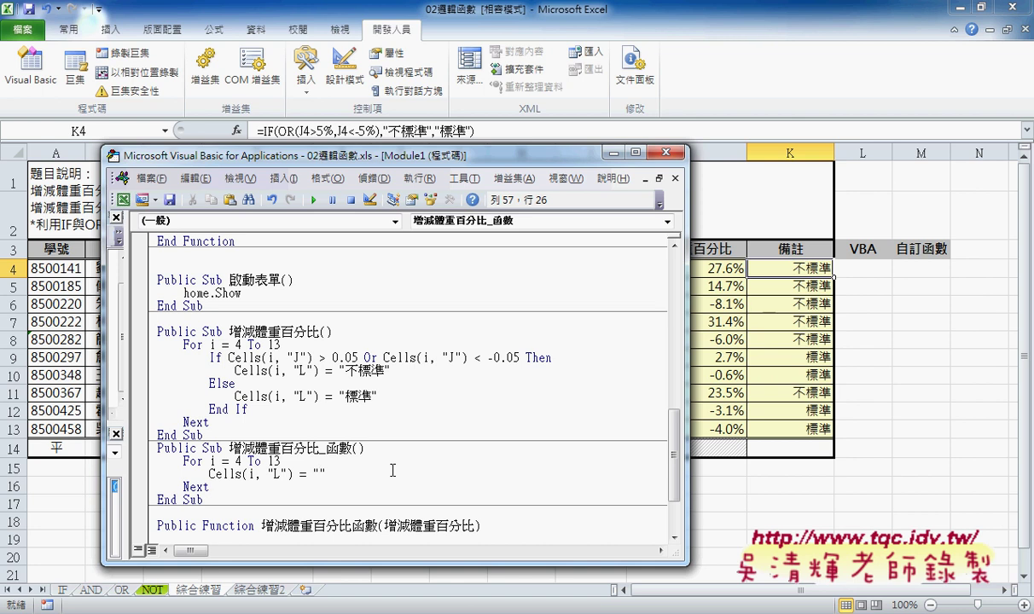
Paste the K4 formula into the Cells(i, "L") string, run it, and dismiss the expected-end-of-statement error.
key("ctrl+v")
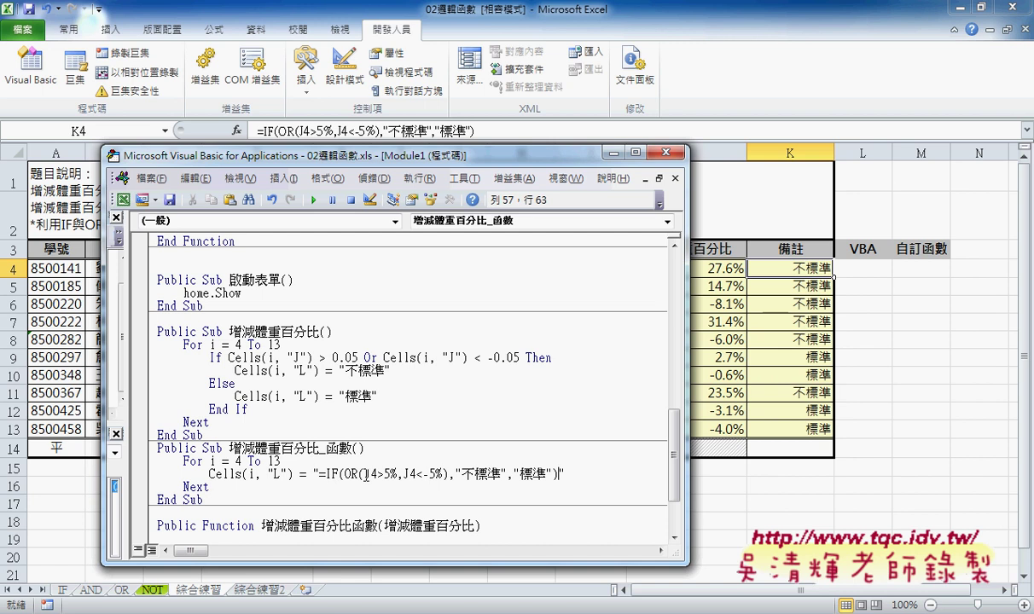
left_click(580, 474)
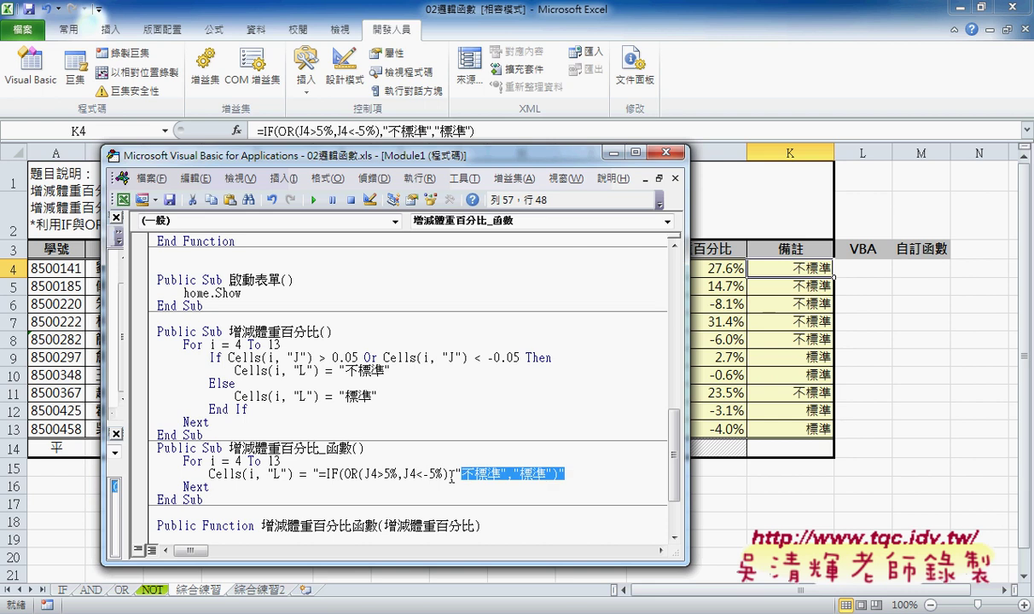
left_click_drag(577, 474, 314, 474)
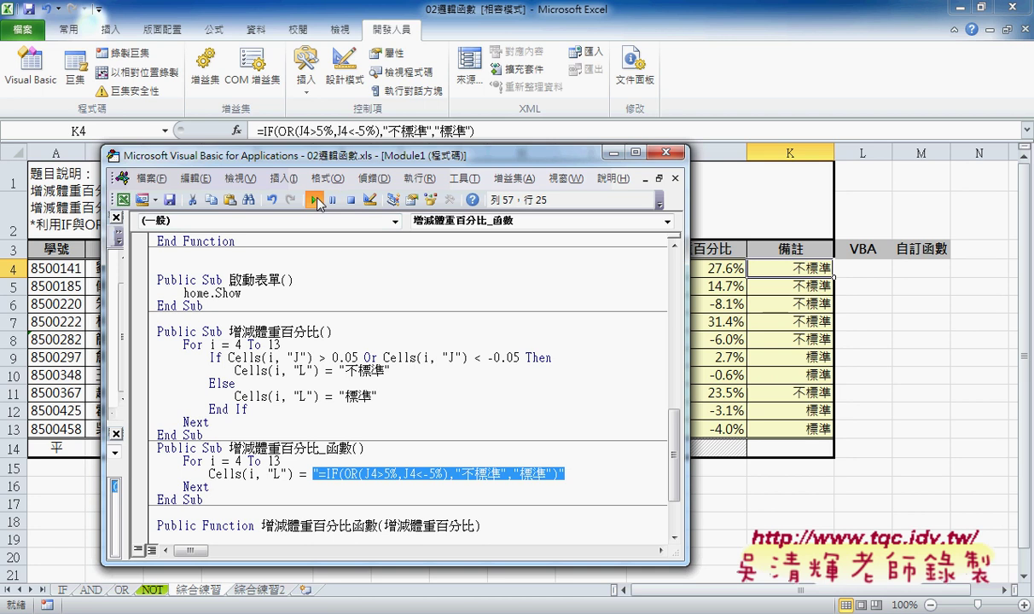
left_click(316, 200)
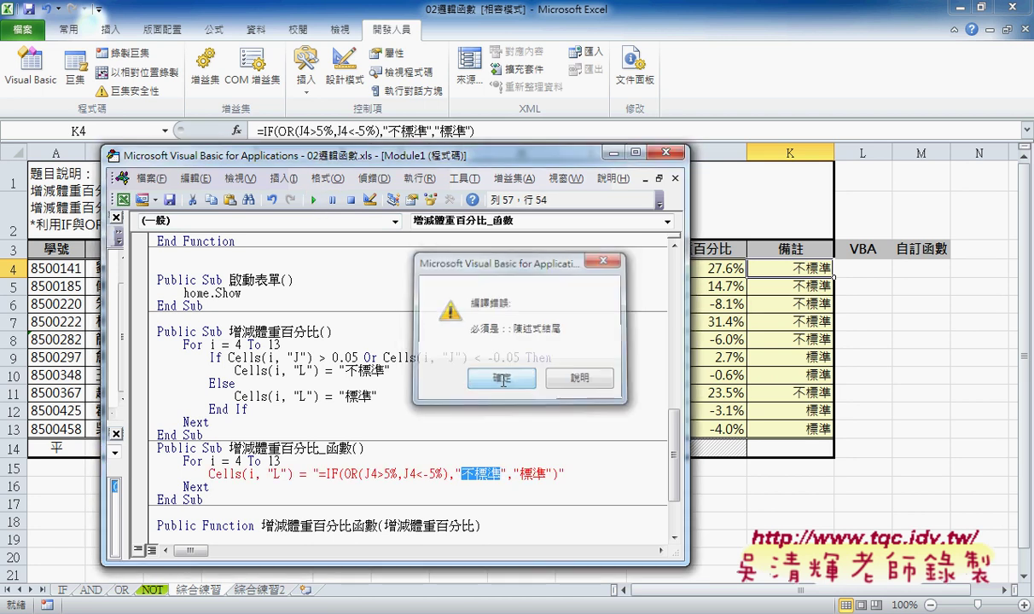
left_click(502, 380)
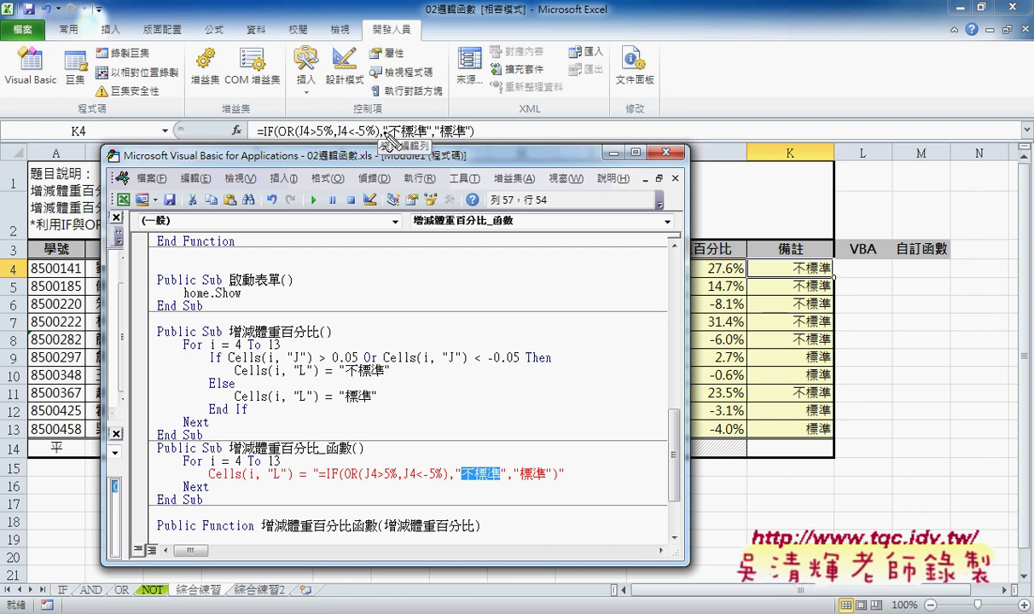
mouse_move(388, 128)
left_mouse_down()
mouse_move(384, 120)
mouse_move(468, 125)
left_mouse_up()
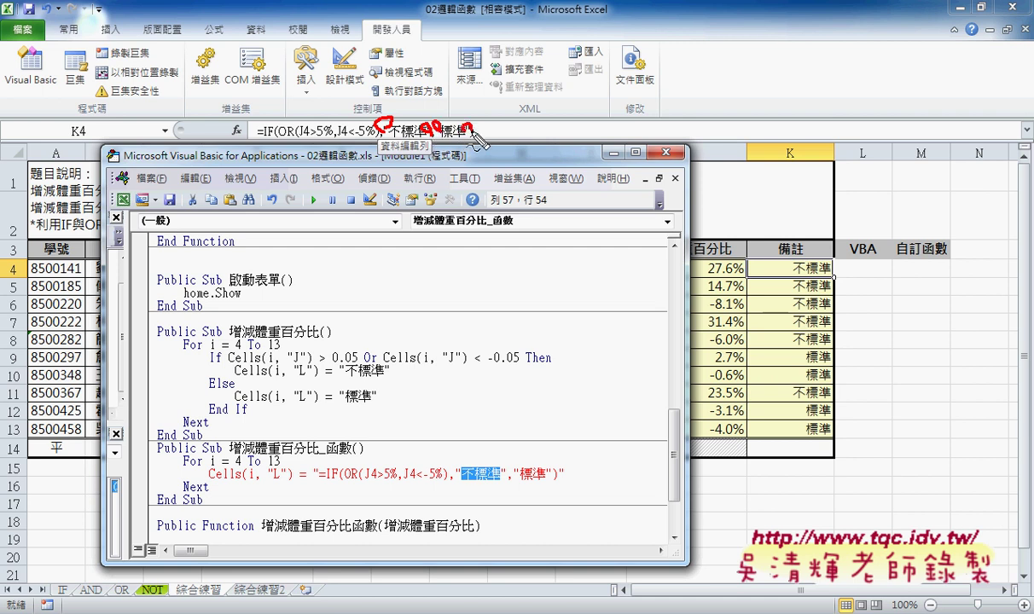
left_click_drag(256, 135, 471, 142)
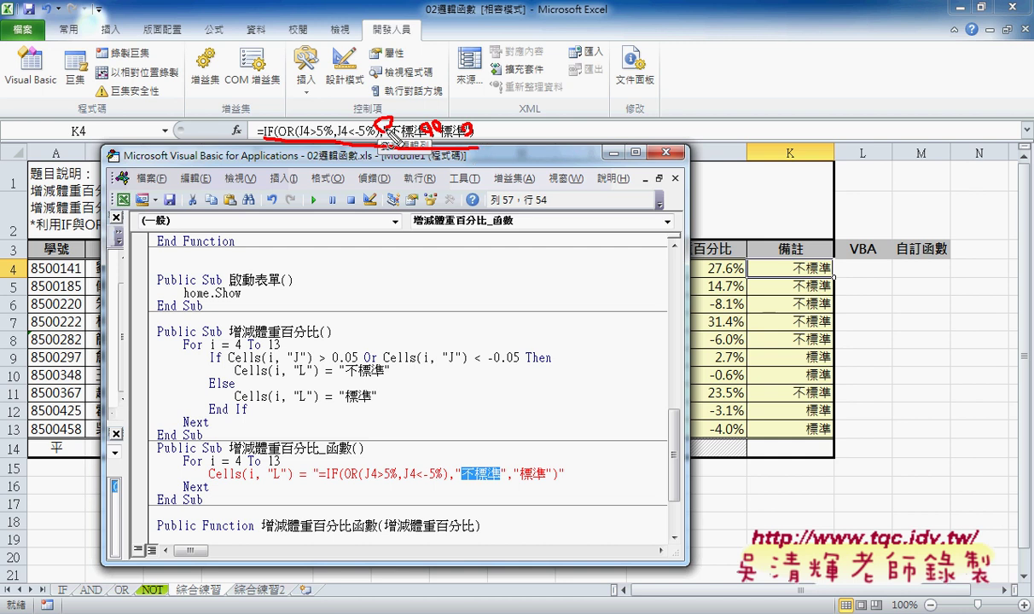
mouse_move(488, 133)
left_mouse_down()
mouse_move(564, 128)
mouse_move(548, 133)
mouse_move(569, 155)
left_mouse_up()
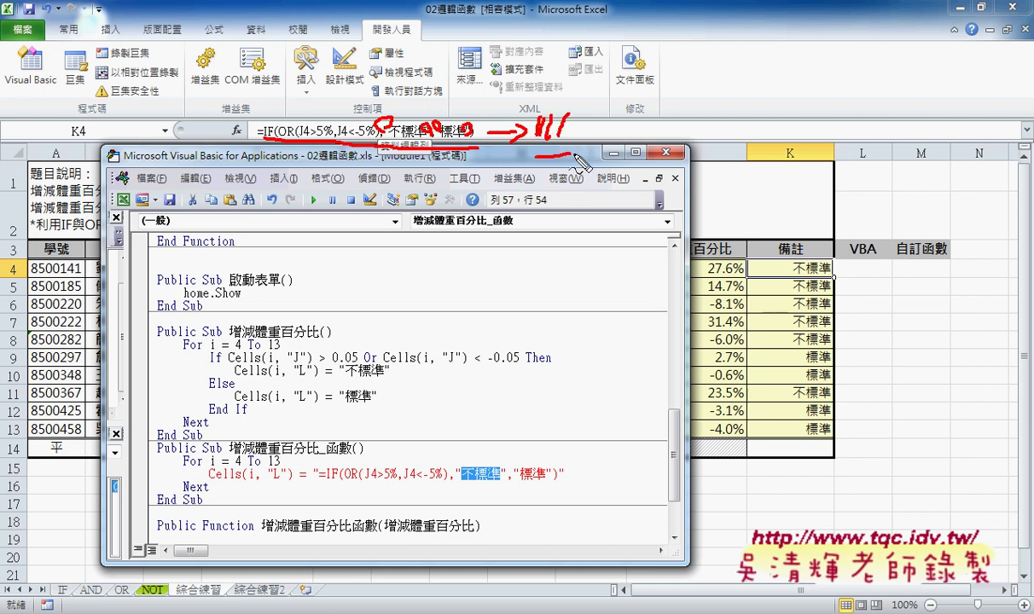
key("Escape")
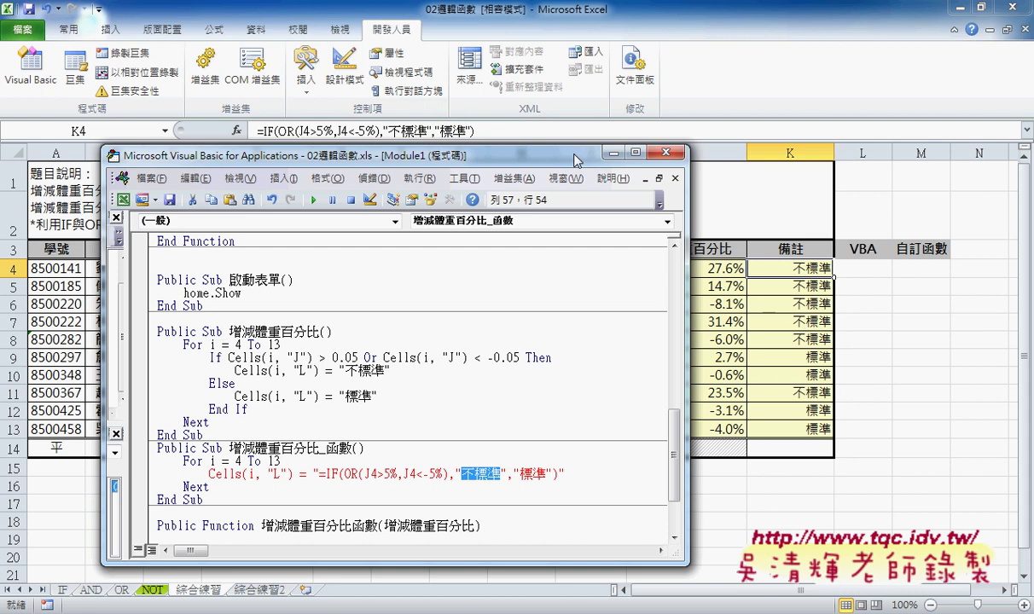
Double the quote marks around 不標準 and 標準 inside the VBA formula string.
left_click(461, 473)
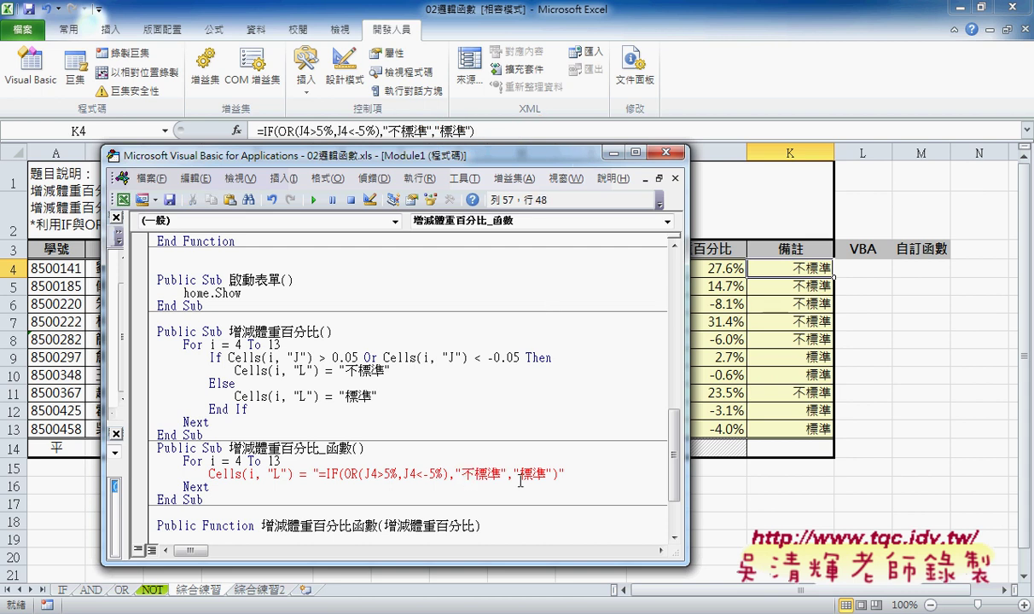
type("\"")
key("Right")
key("Right")
key("Right")
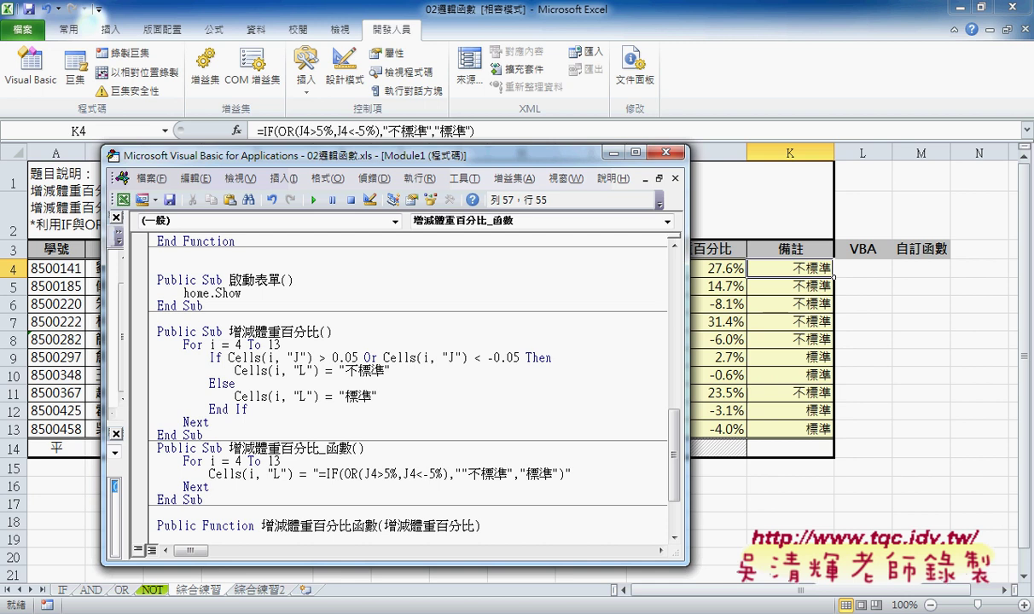
type("\"")
key("Right")
key("Right")
type("\"")
type("\"")
key("Right")
key("Right")
type("\"")
key("Right")
key("shift+Left")
key("shift+Left")
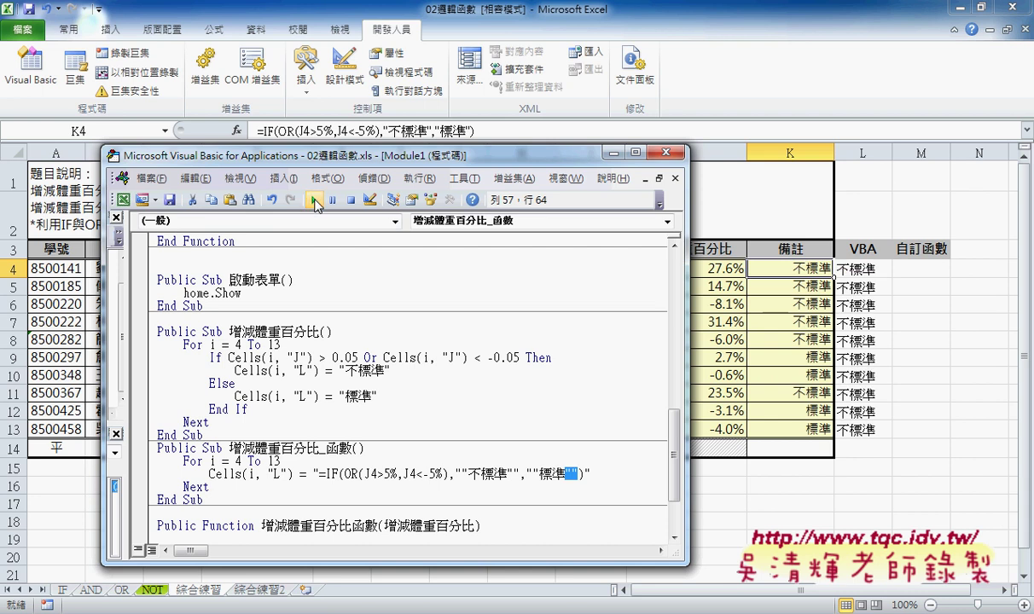
Run the corrected macro and check cells L4–L6, which all show 不標準.
left_click(315, 203)
left_click(856, 269)
left_click(856, 288)
left_click(857, 306)
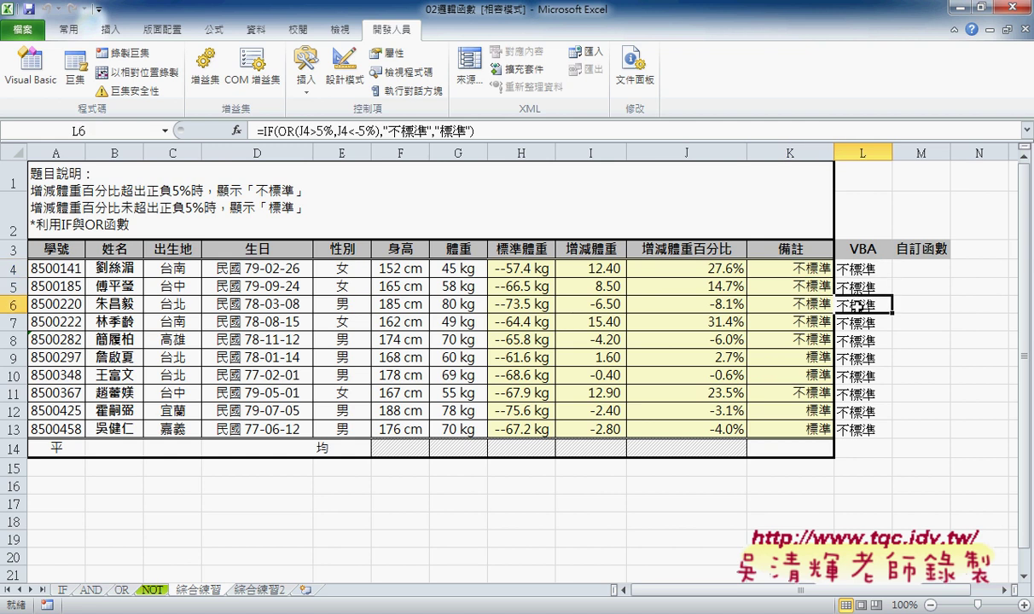
left_click(857, 288)
left_click(858, 270)
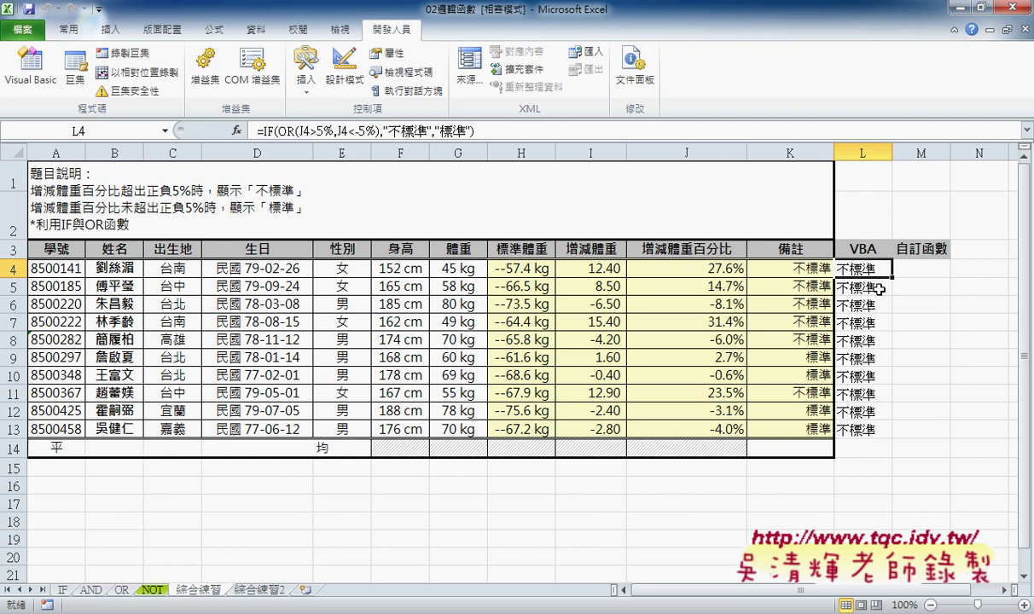
left_click(878, 288)
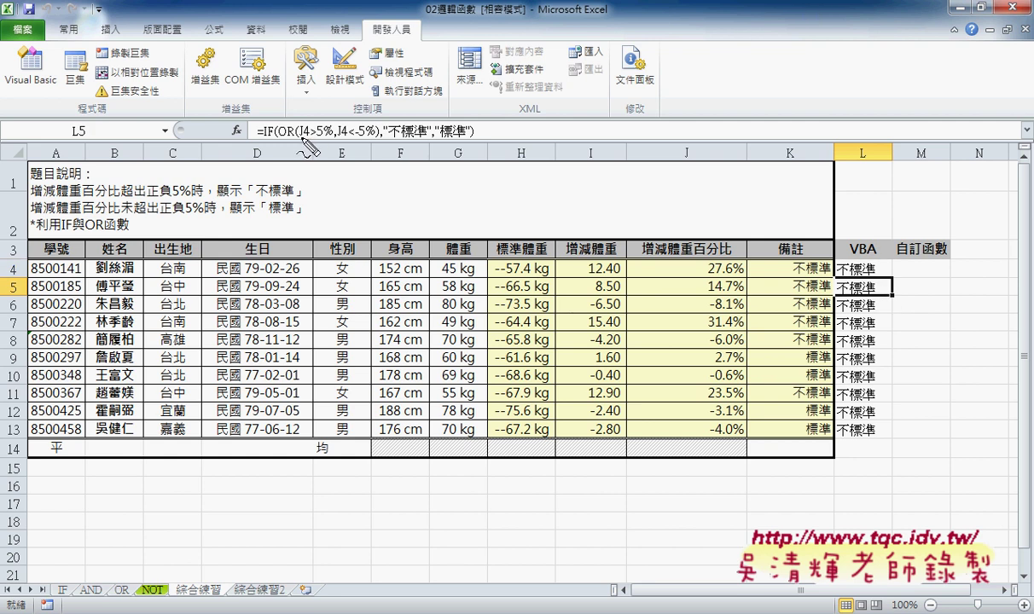
Highlight the fixed J4 reference in L5's formula, then return to the VBA editor.
left_click_drag(300, 138, 354, 137)
mouse_move(273, 611)
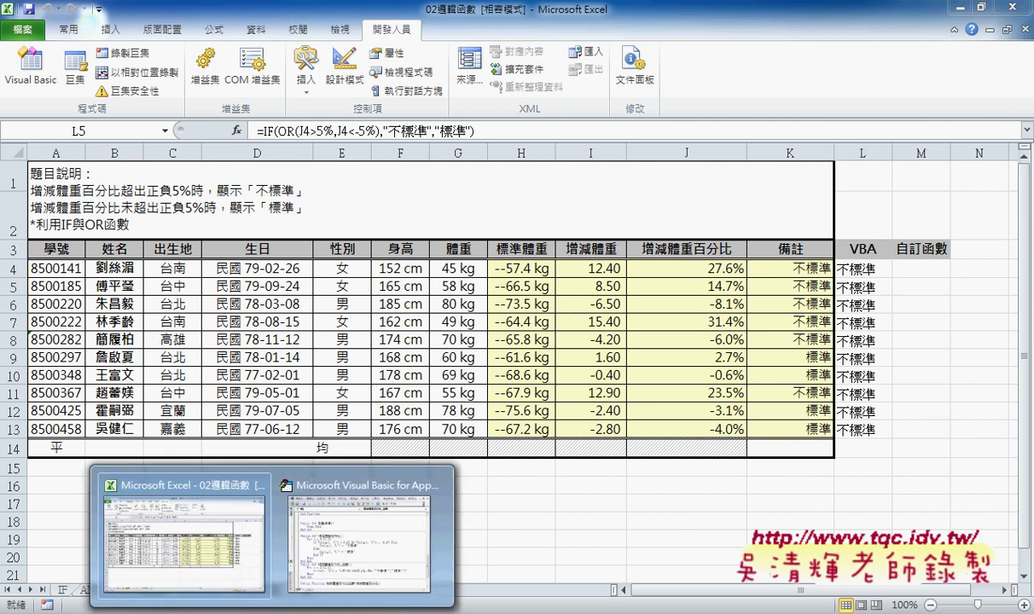
left_click(351, 559)
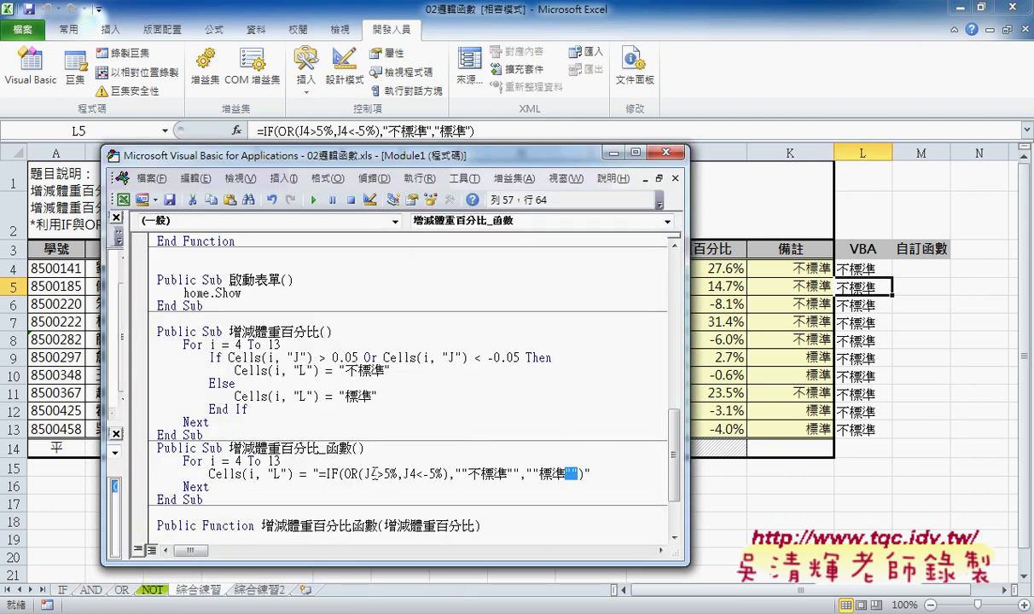
Point out the loop counter i (4 To 13) against the fixed 4 in J4, trying then undoing i.
double_click(237, 461)
key("Left")
key("Left")
key("Left")
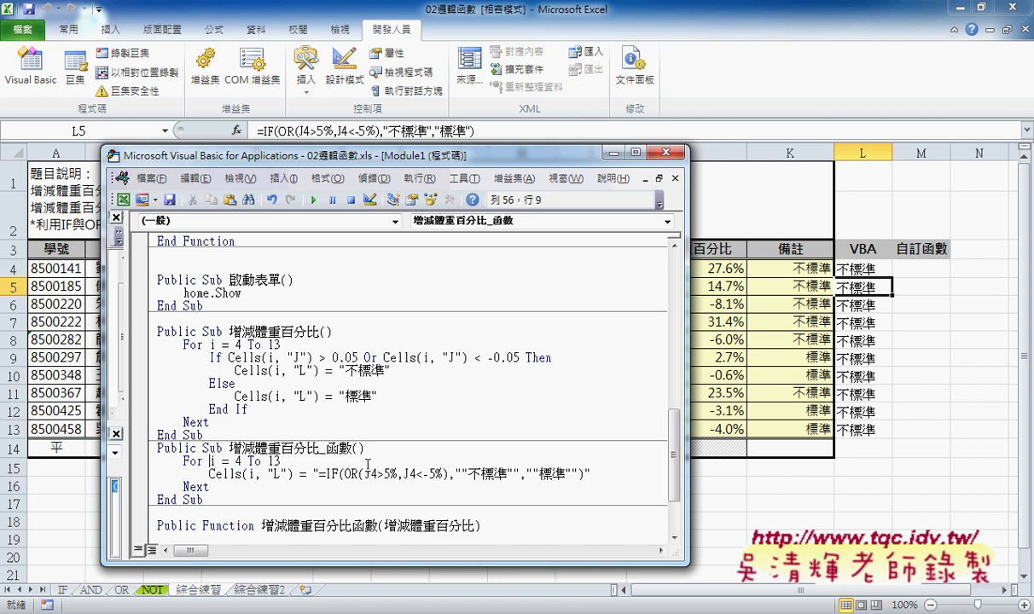
left_click_drag(369, 472, 377, 474)
left_click(214, 461)
left_click(275, 460)
double_click(212, 460)
left_click_drag(376, 474, 370, 474)
type("i")
key("BackSpace")
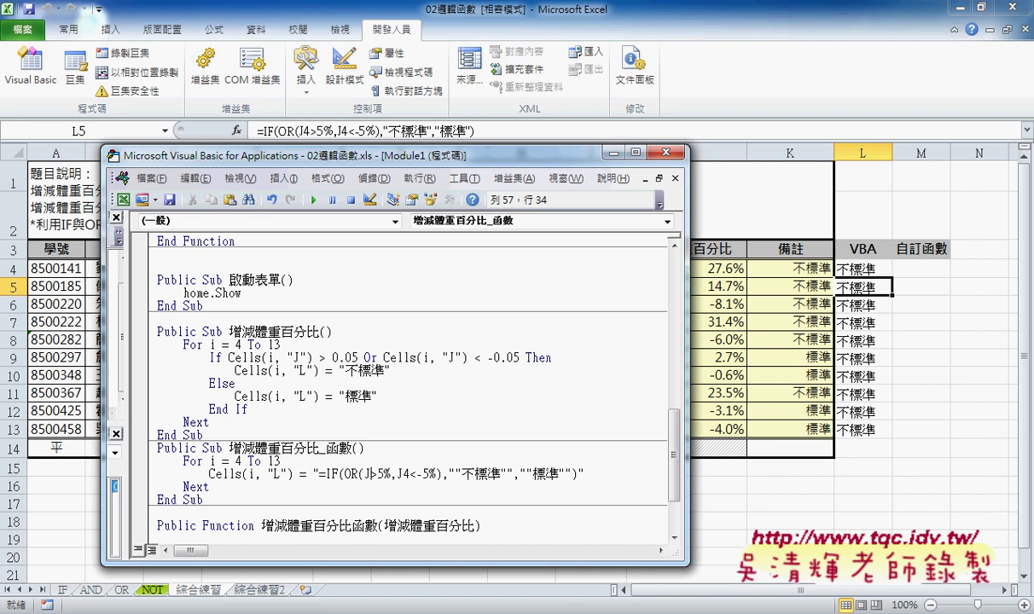
key("ctrl+z")
key("ctrl+z")
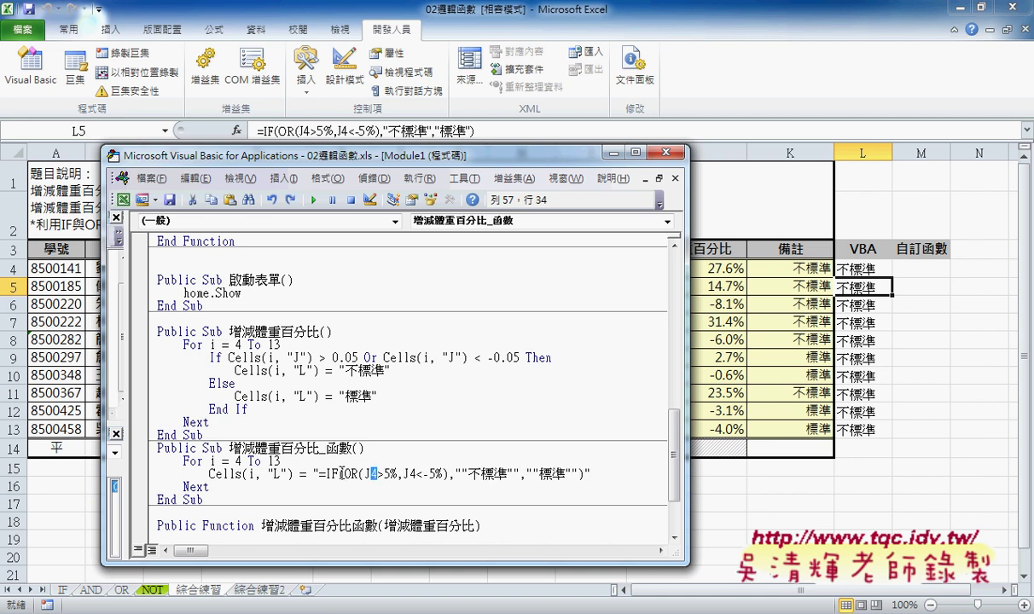
Replace the 4 in the formula string's first J4 with two quote marks.
mouse_move(318, 473)
left_mouse_down()
mouse_move(539, 483)
mouse_move(585, 474)
left_mouse_up()
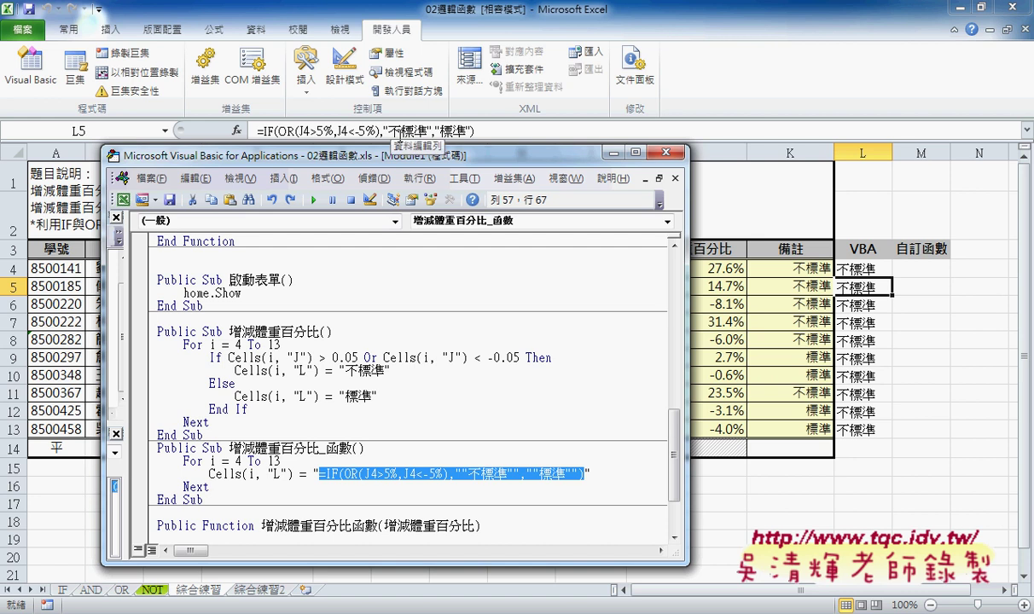
left_click(378, 474)
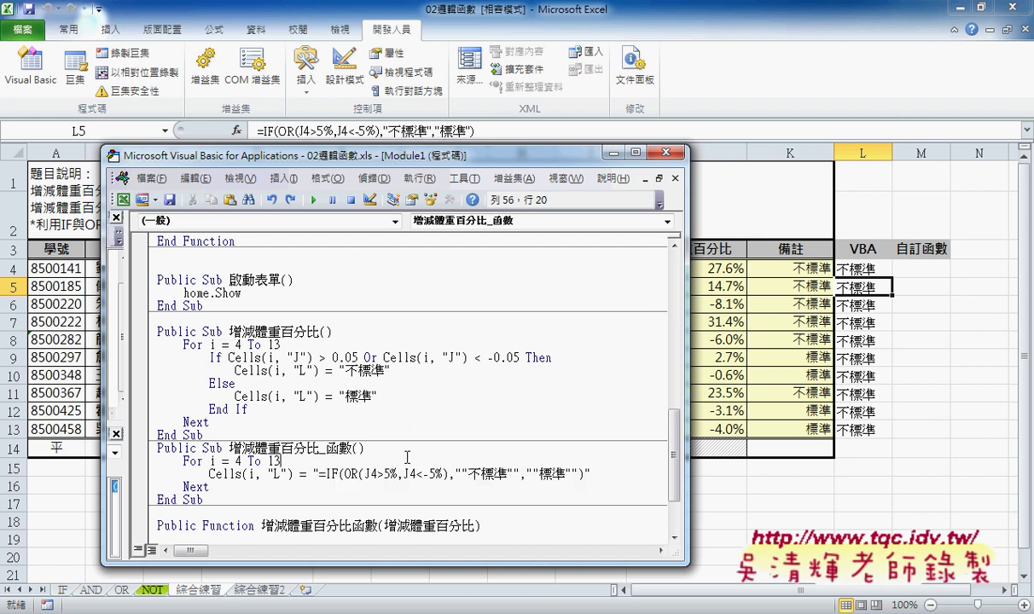
key("shift+Left")
type("\"\"")
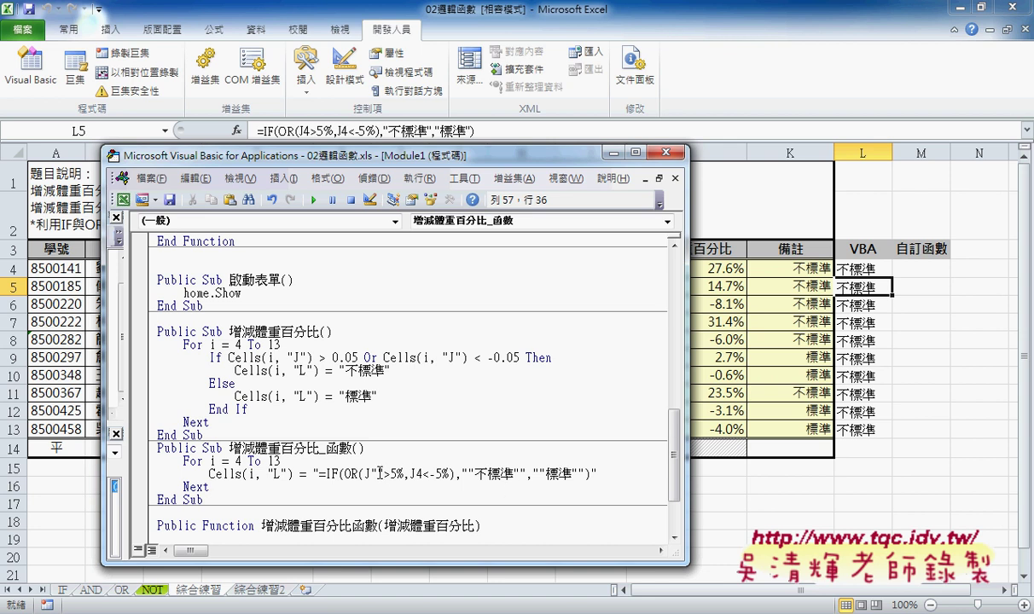
Insert i between two ampersands after J" in the formula string.
left_click_drag(379, 473, 314, 474)
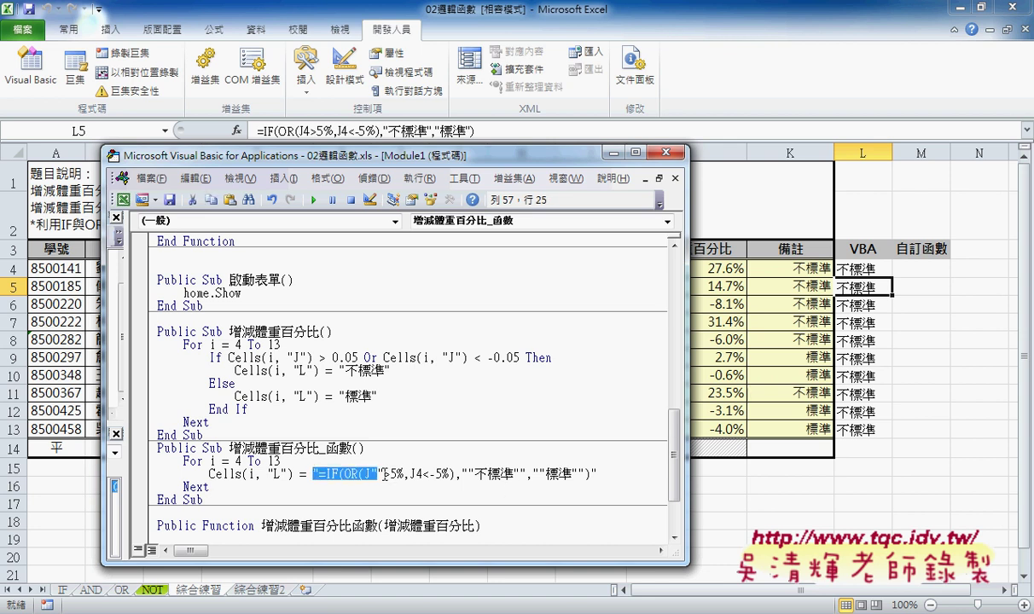
left_click_drag(378, 474, 599, 468)
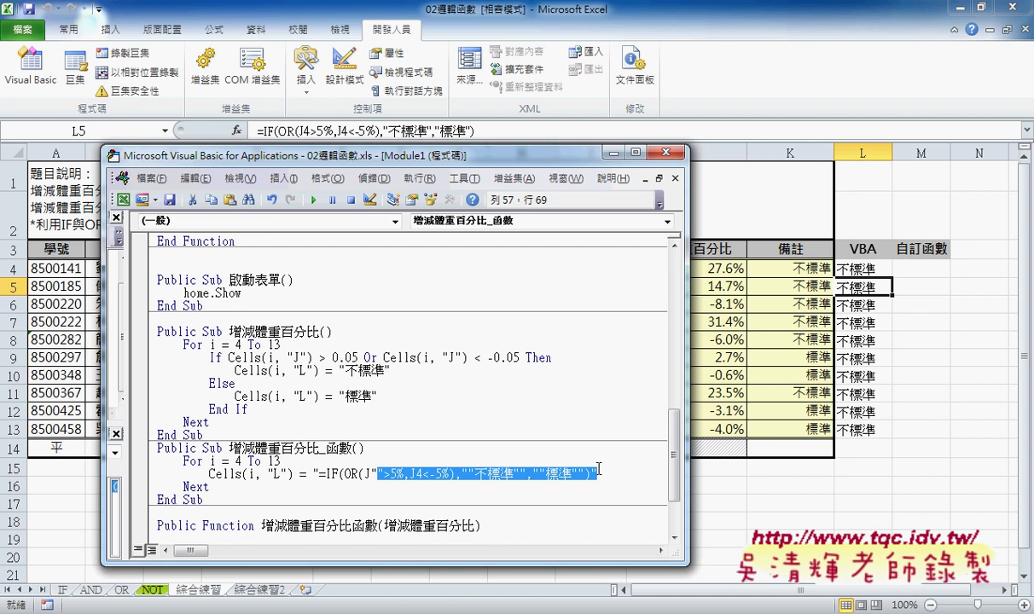
left_click(382, 473)
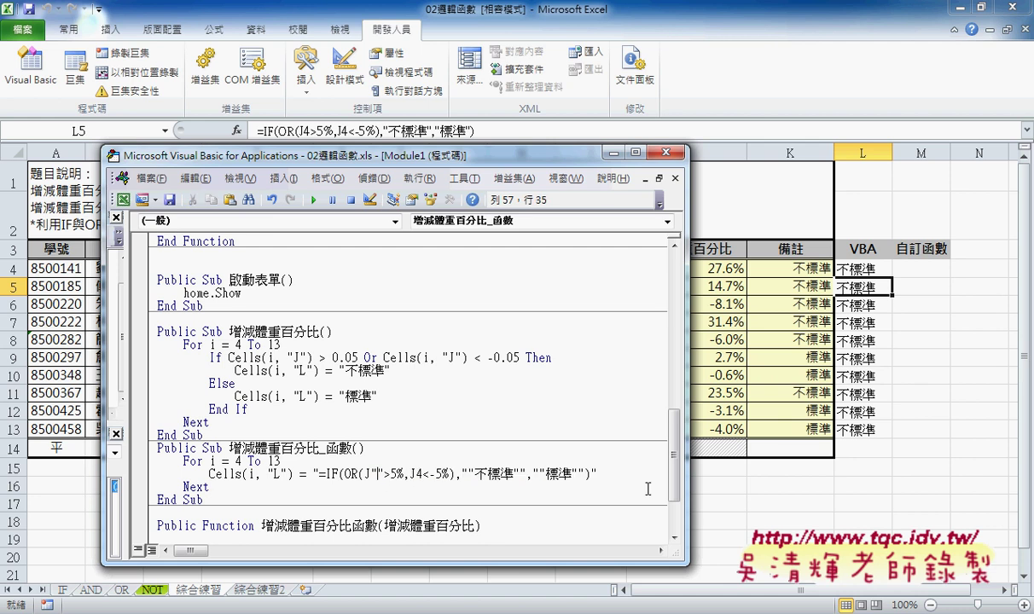
type("&")
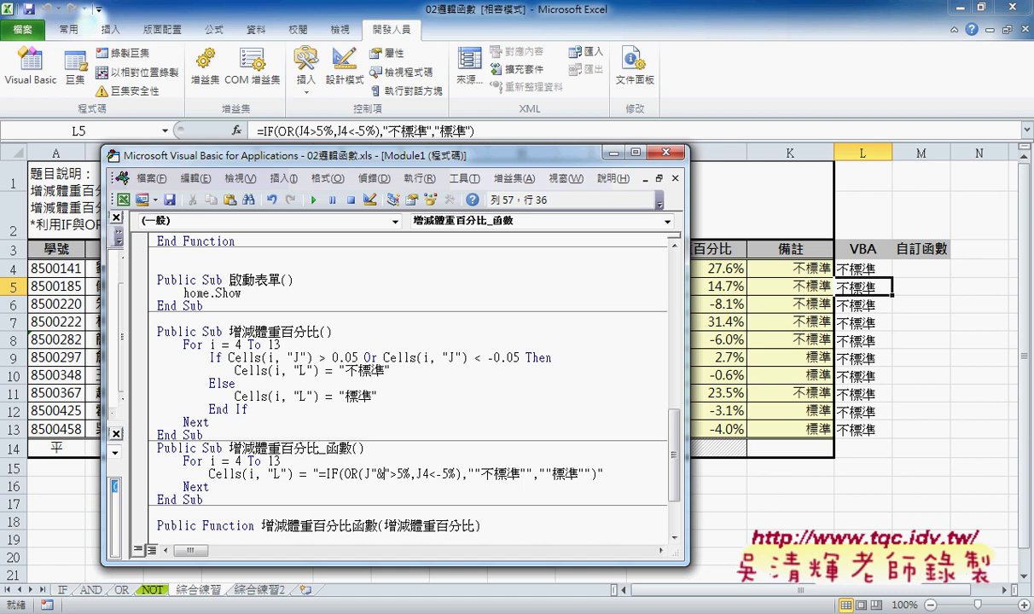
type("&")
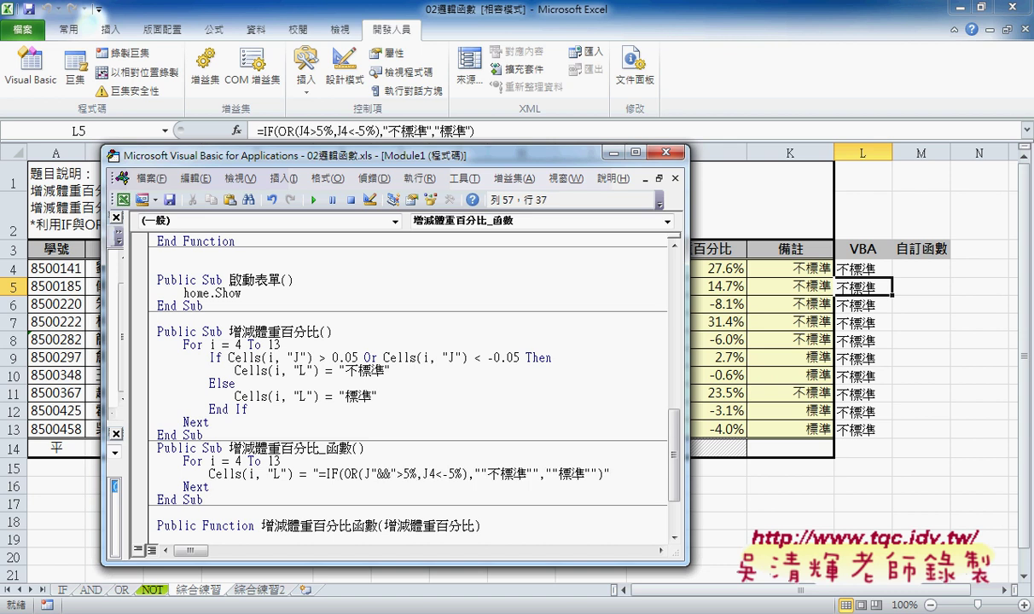
key("Left")
type("i")
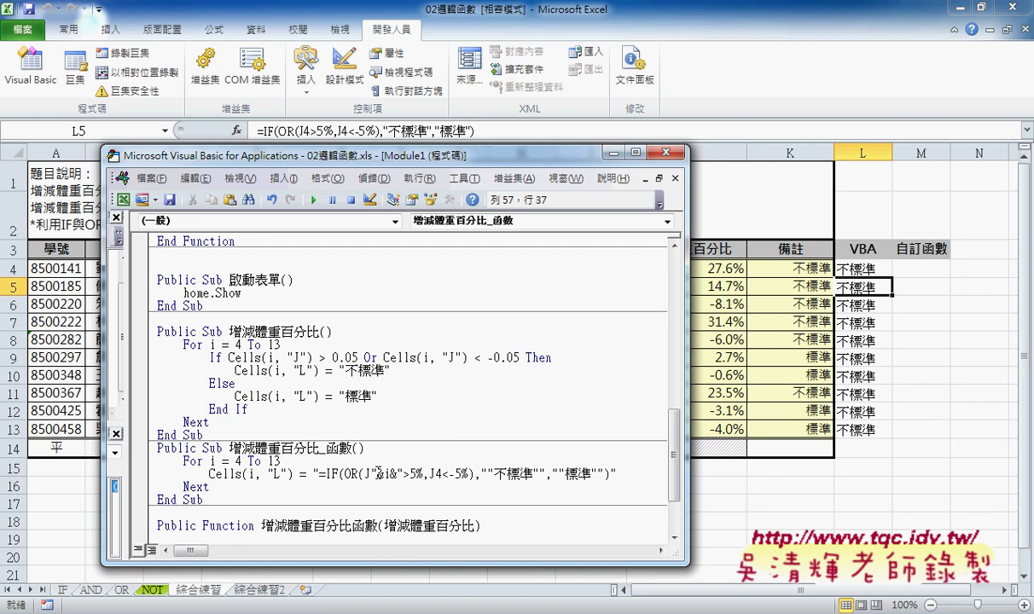
Correct the concatenation to read J" & i & ">5% and select that piece.
left_click(378, 473)
left_click(384, 473)
key("Left")
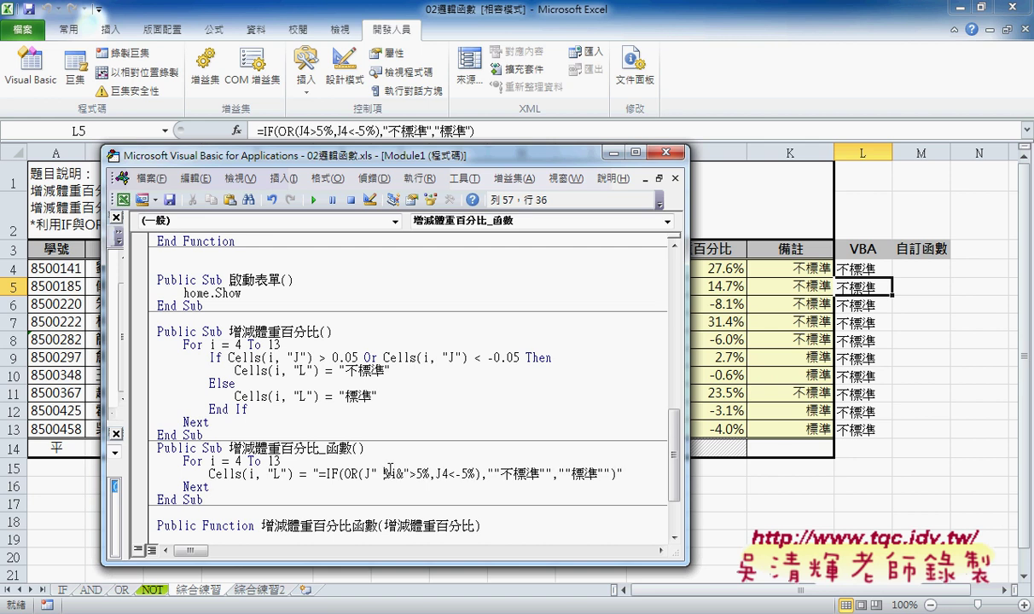
type("&")
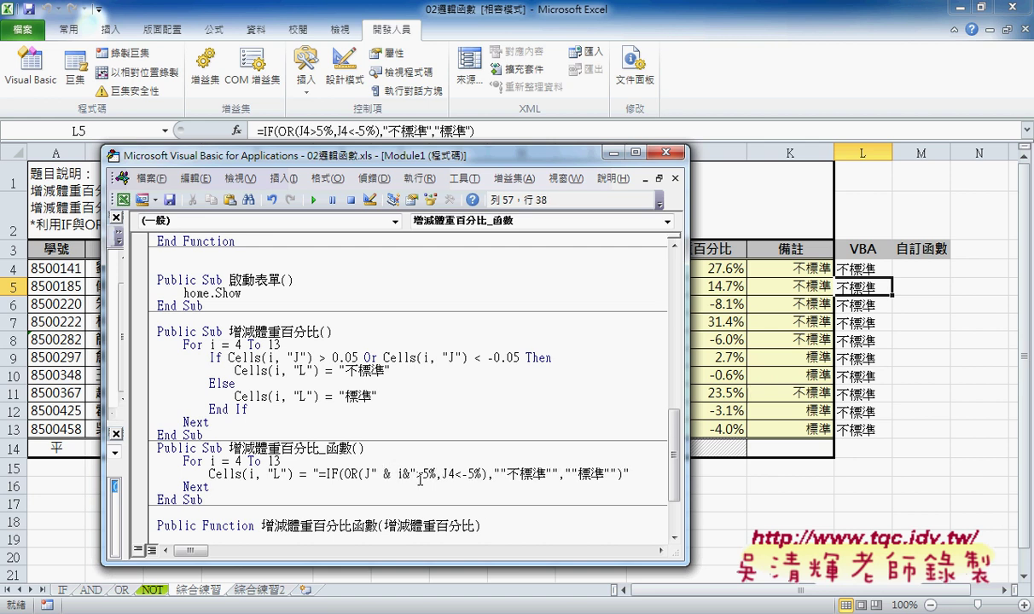
key("Right")
key("Right")
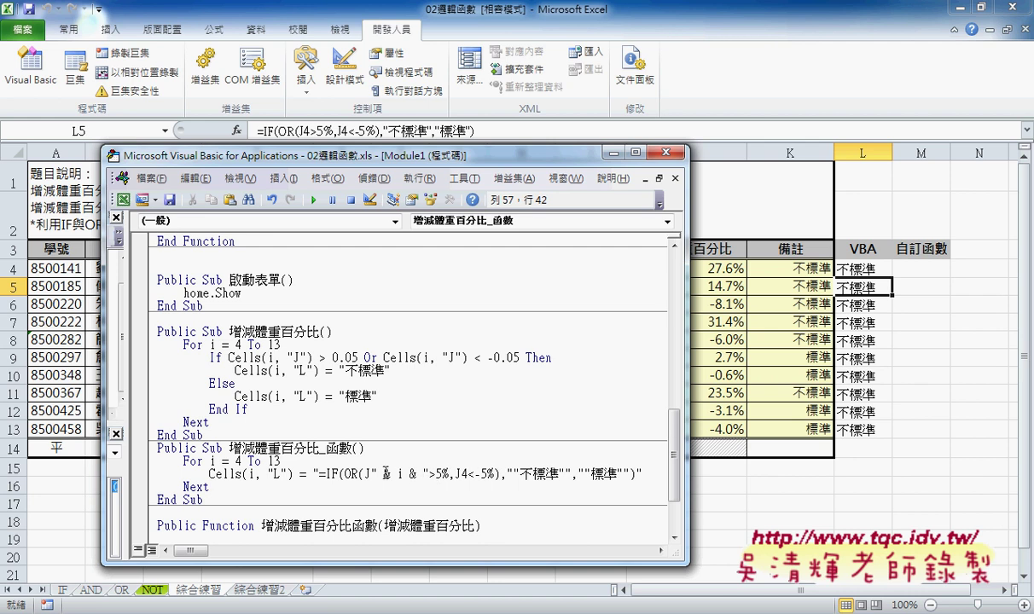
key("Left")
key("Left")
key("Left")
left_click_drag(371, 473, 429, 473)
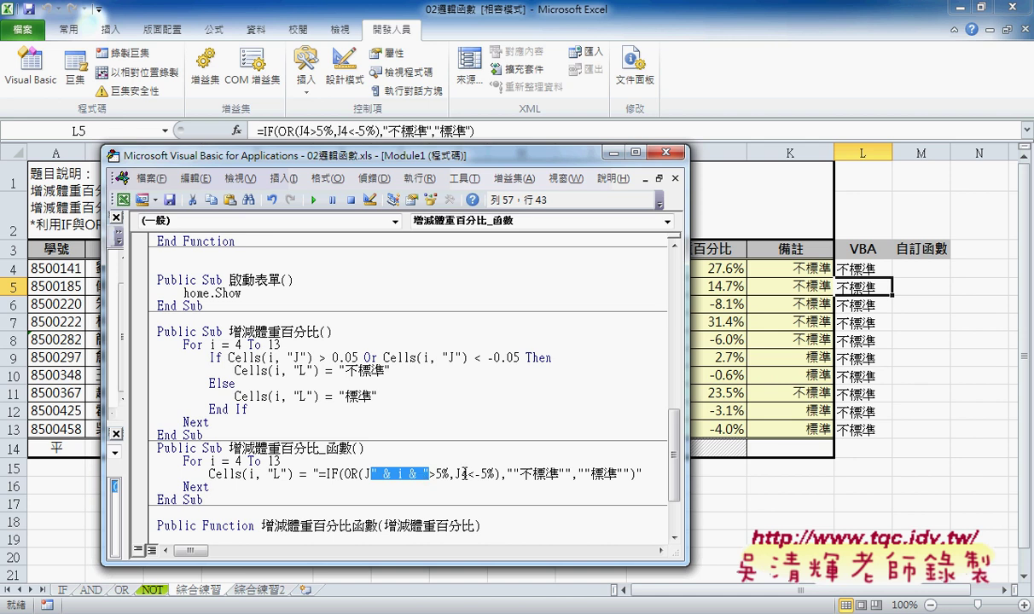
Replace the hard-coded 4 in the second J reference with " & i & " and rerun the macro.
left_click(465, 475)
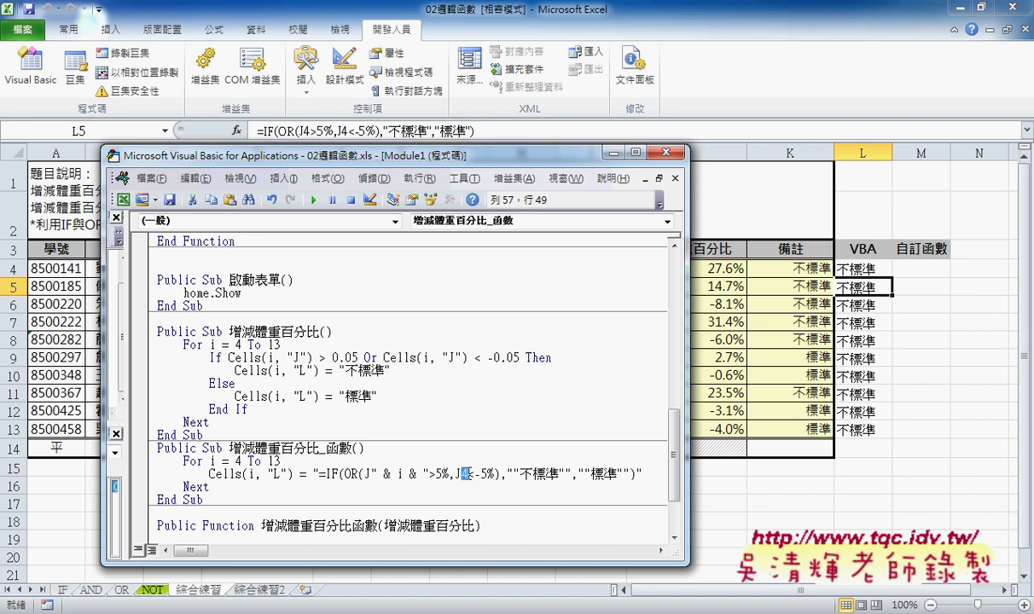
type("\" & i & \"")
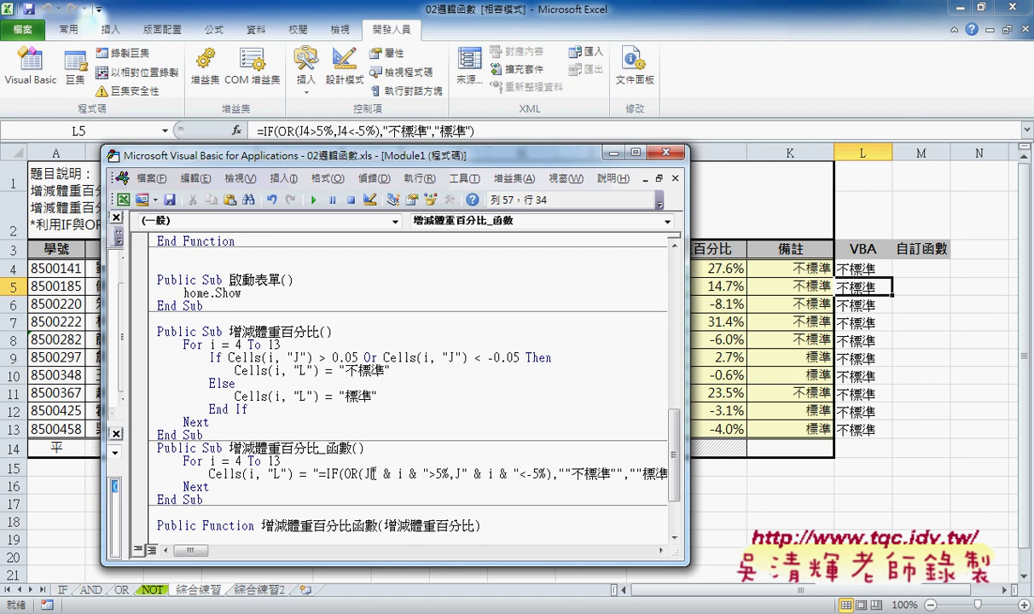
left_click_drag(369, 474, 429, 474)
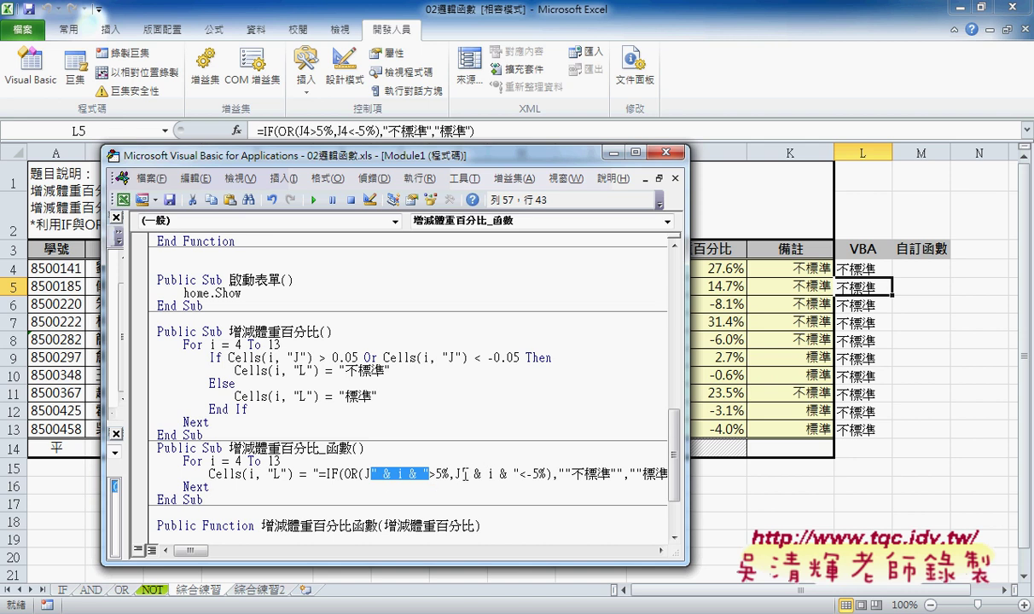
left_click_drag(461, 474, 518, 475)
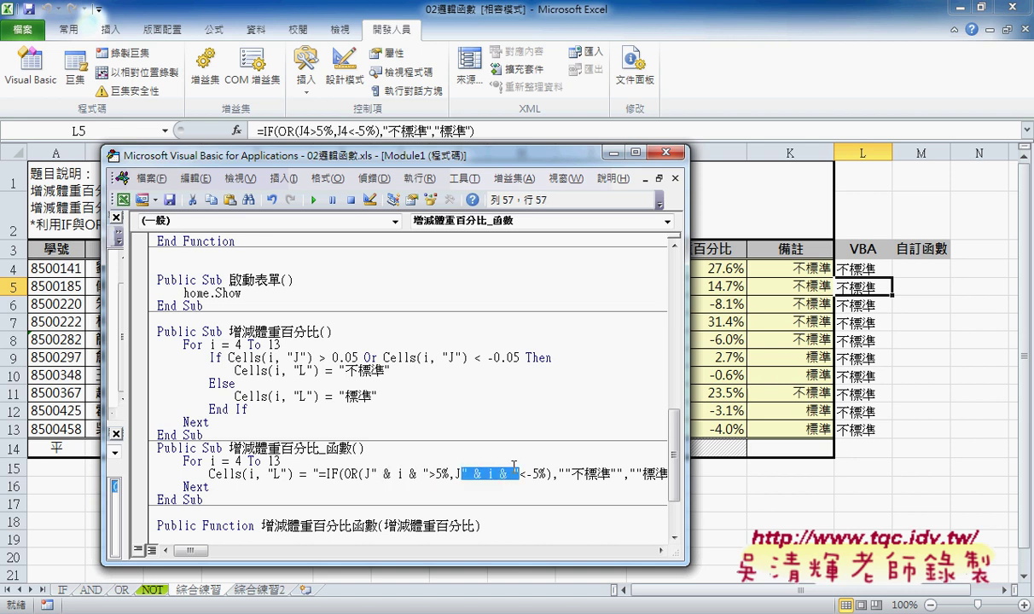
type("4")
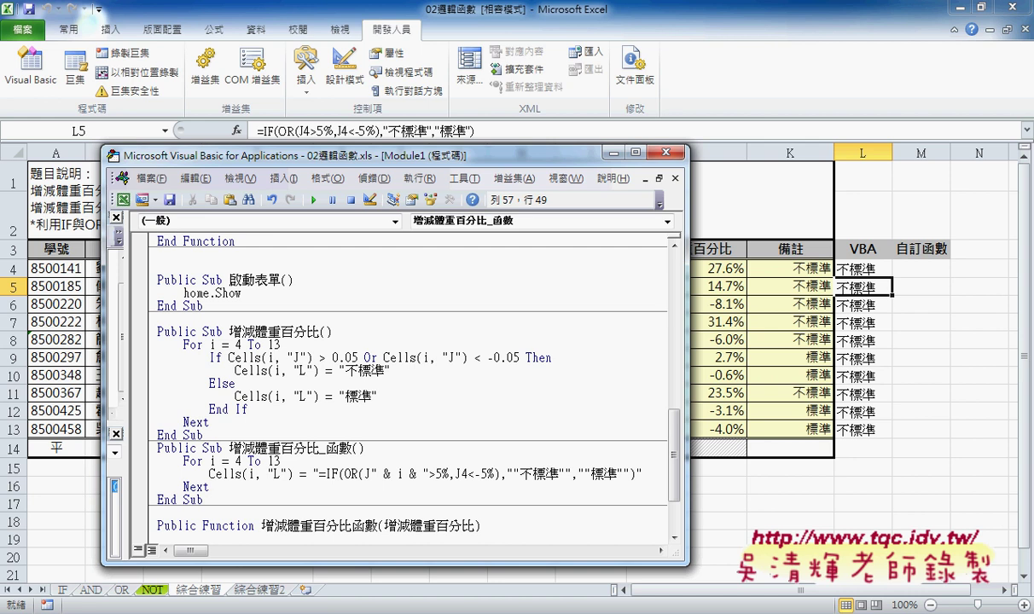
key("shift+Left")
key("ctrl+z")
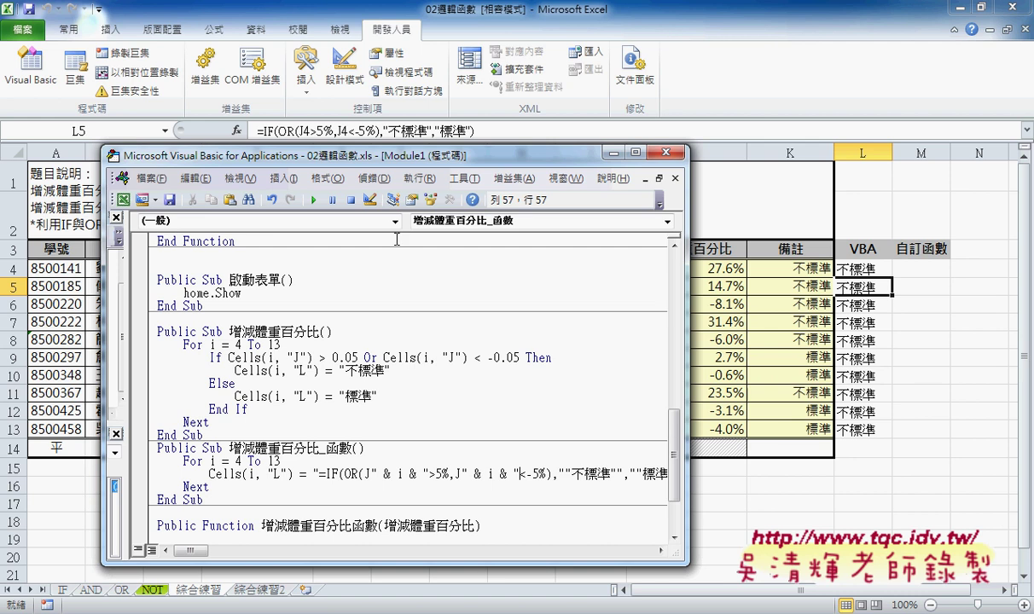
left_click(314, 203)
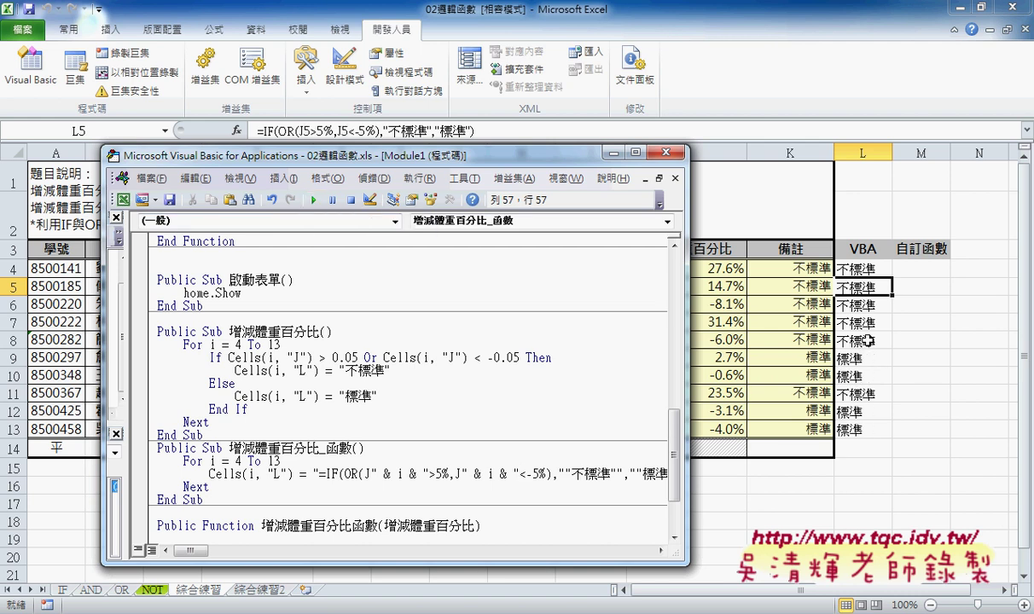
Verify that L4, L5 and L6 reference J4, J5 and J6, then return to the VBA editor.
left_click(858, 271)
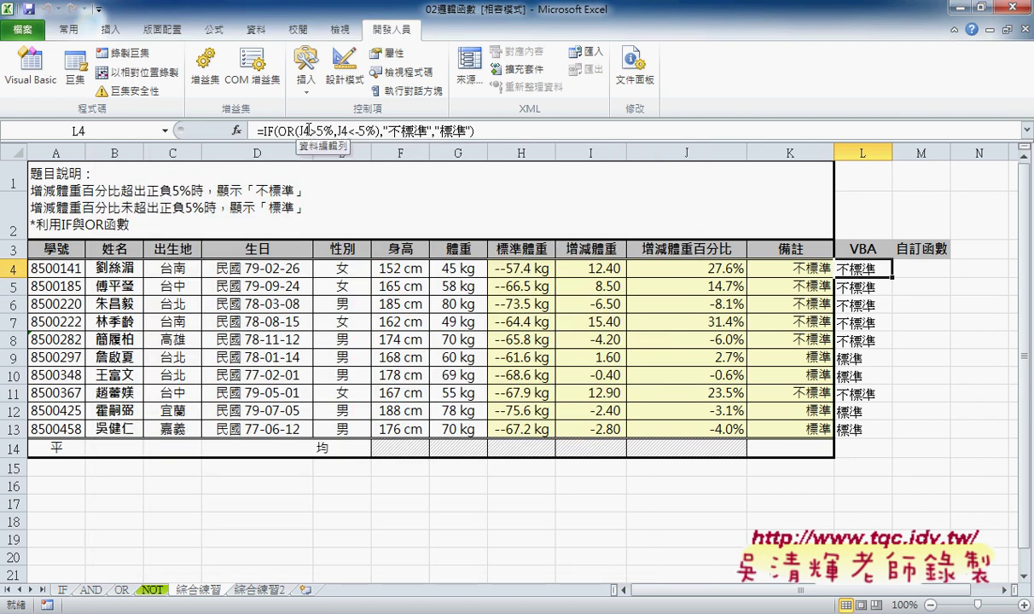
left_click(840, 287)
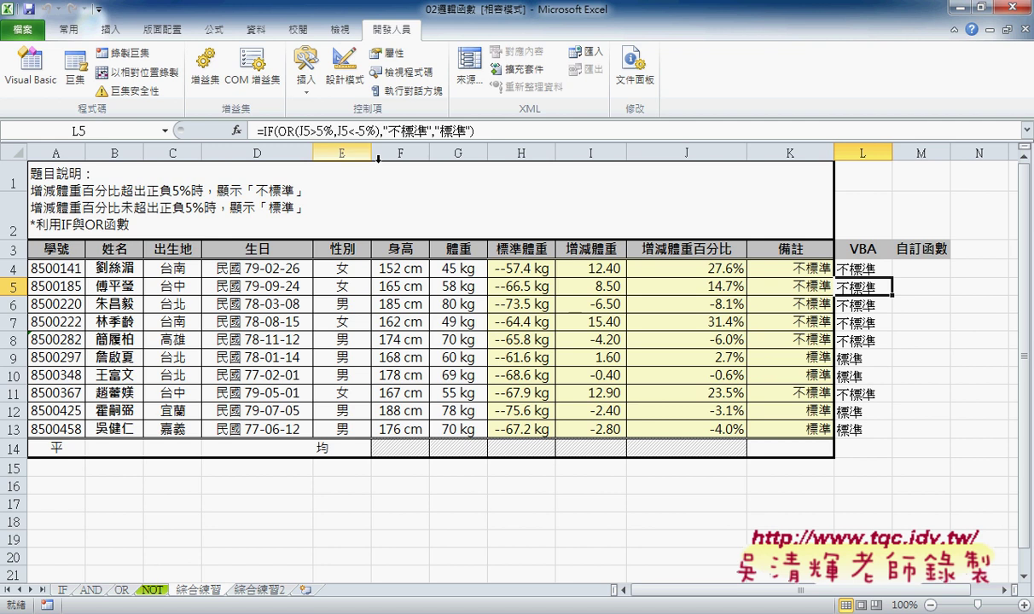
left_click(858, 304)
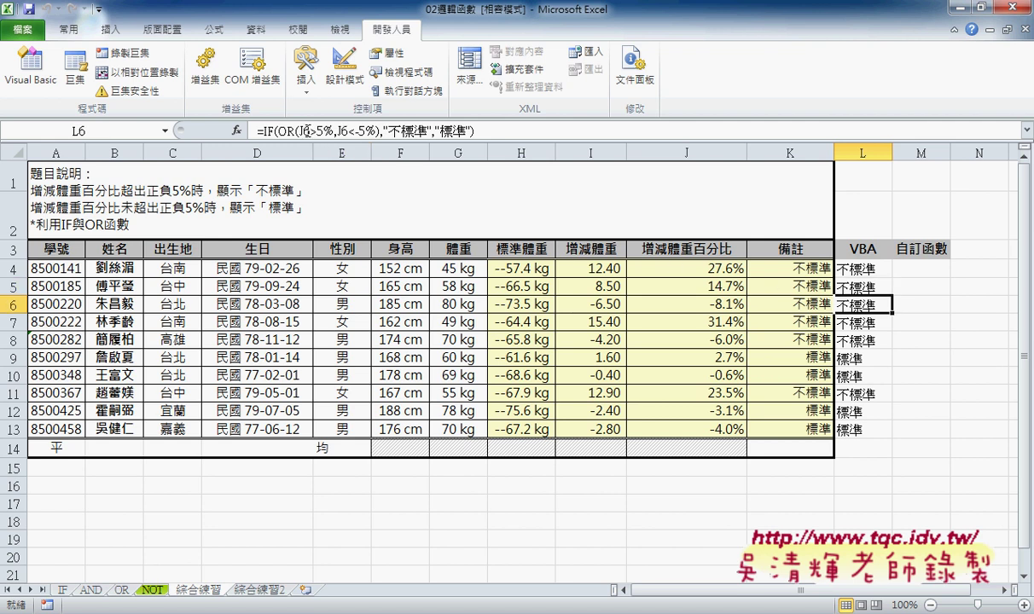
mouse_move(322, 610)
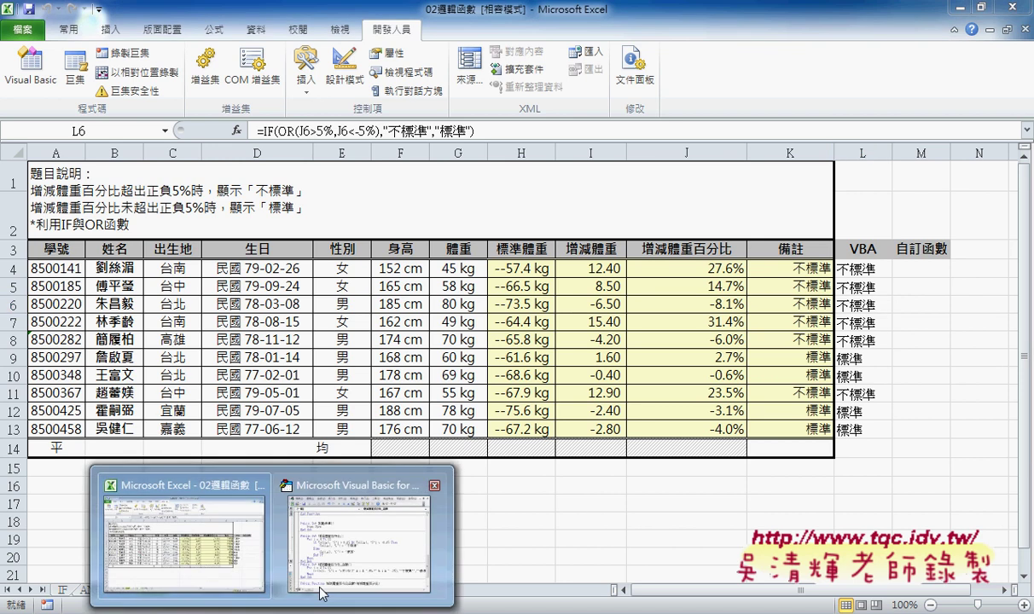
left_click(320, 550)
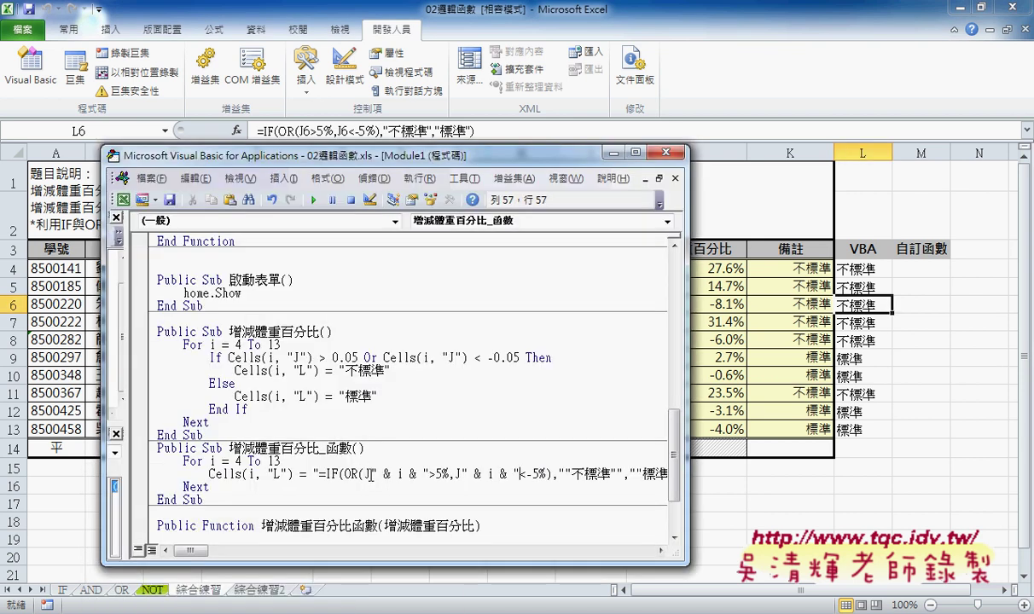
Highlight the row concatenation and surrounding formula code to compare it.
left_click_drag(371, 473, 430, 470)
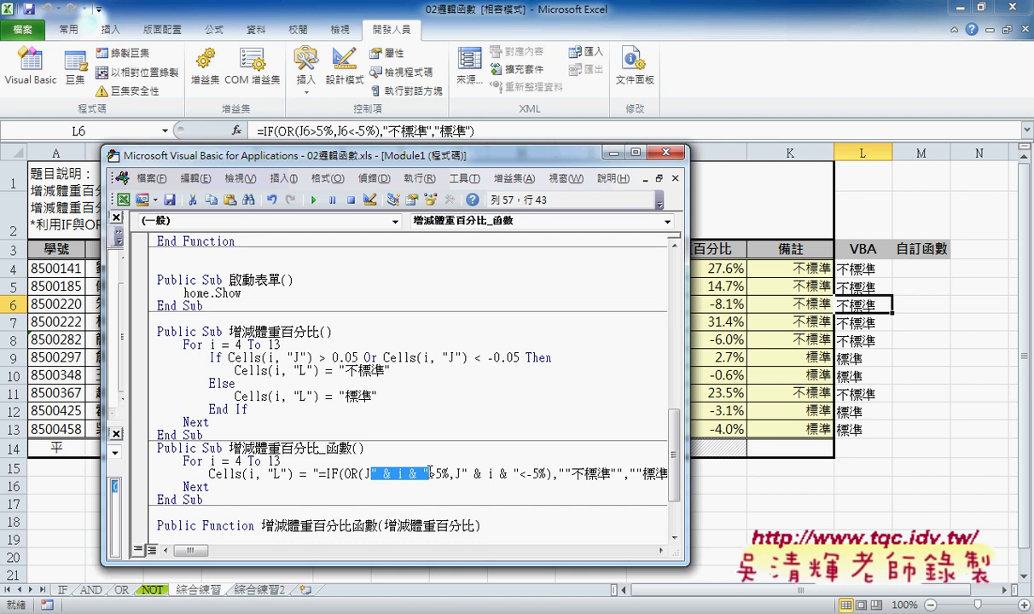
left_click_drag(227, 468, 240, 468)
left_click_drag(288, 447, 419, 468)
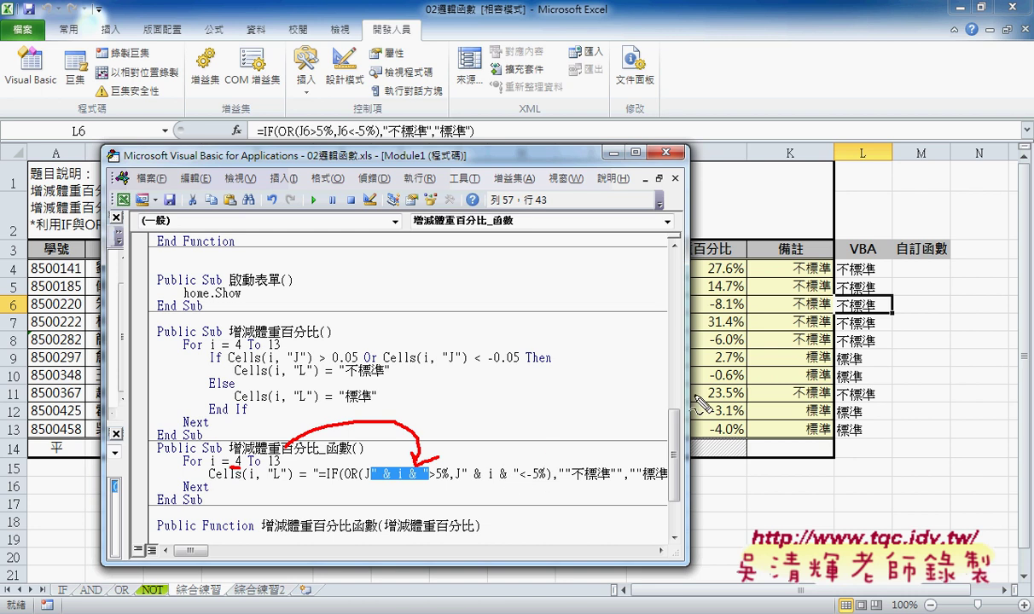
mouse_move(870, 451)
left_mouse_down()
mouse_move(849, 451)
mouse_move(855, 445)
left_mouse_up()
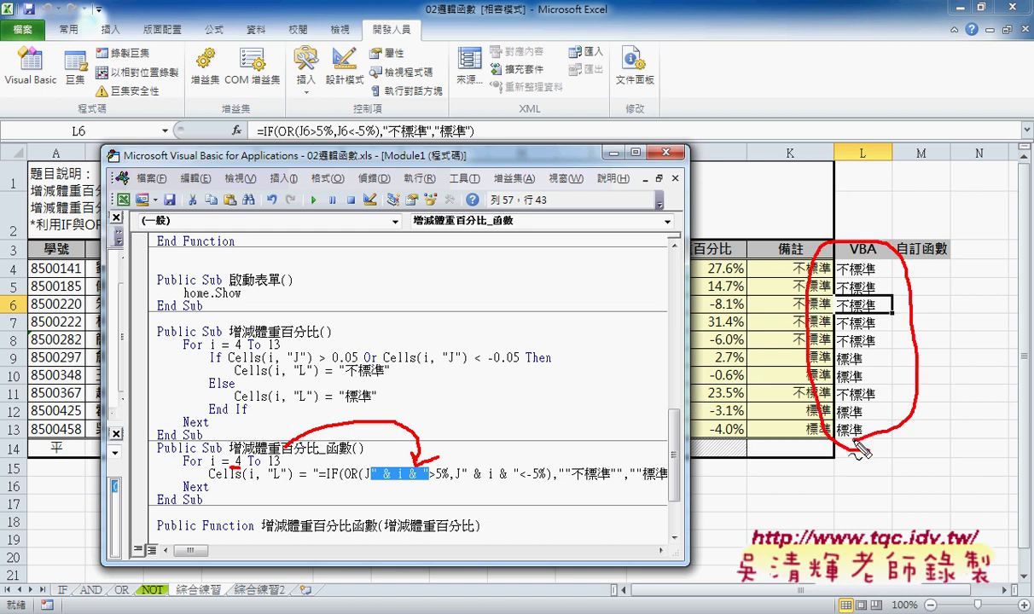
key("Escape")
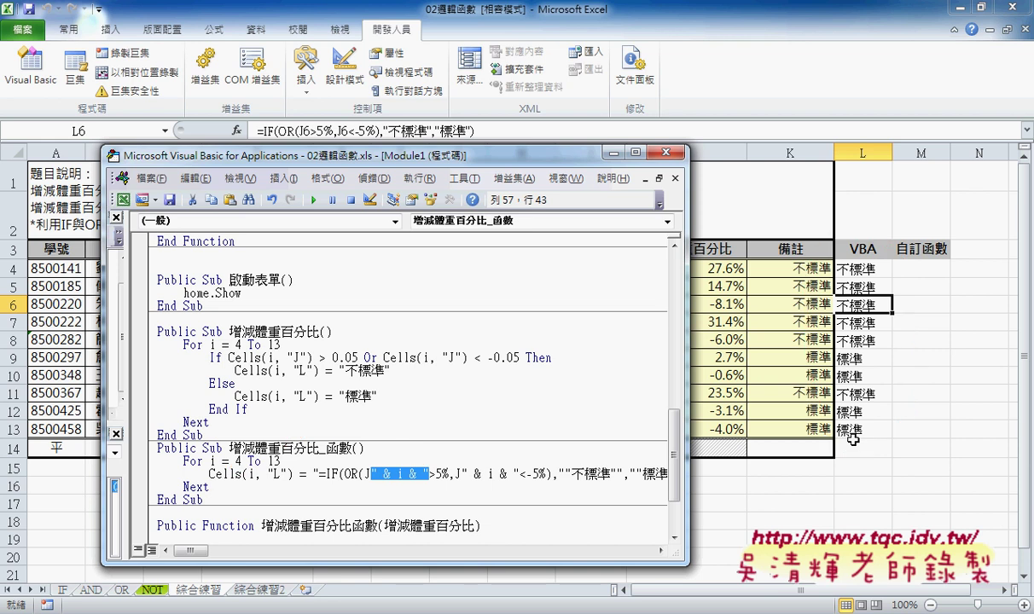
Run the value-writing 增減體重百分比 macro so L4 holds plain 不標準 text.
left_click(341, 370)
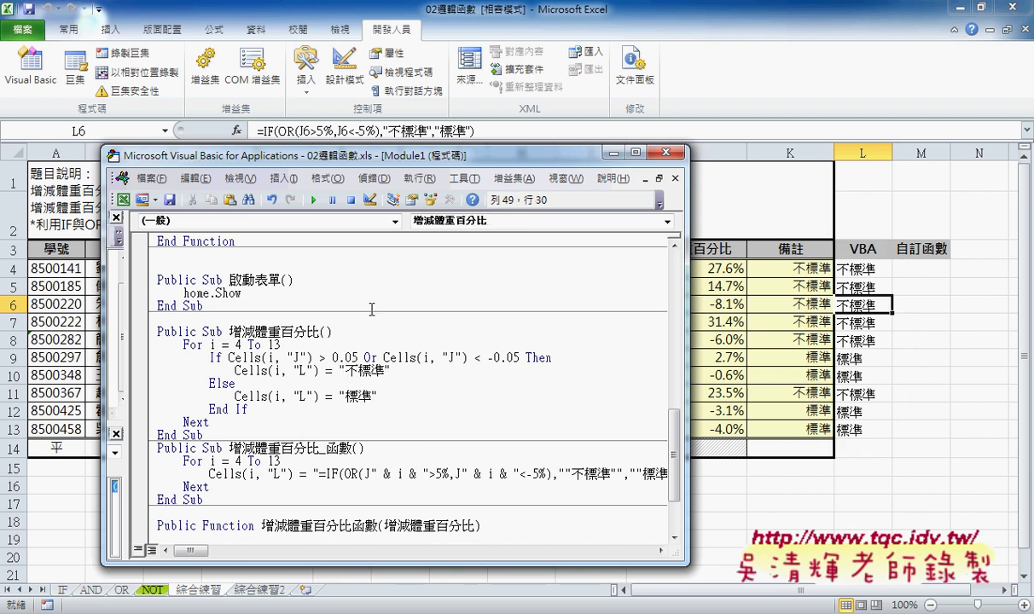
left_click(313, 200)
left_click(865, 269)
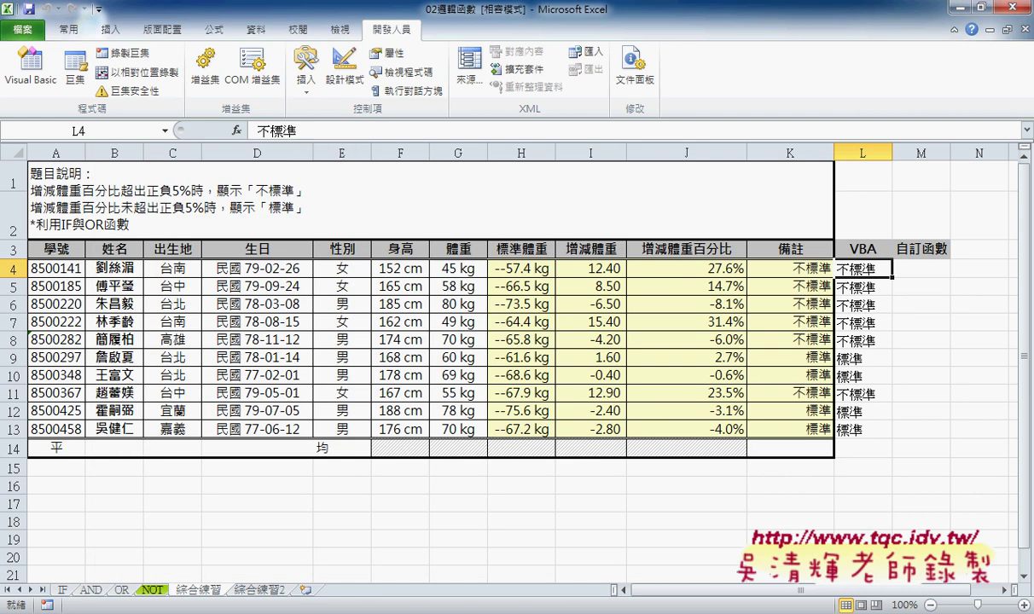
Rerun the 增減體重百分比_函數 macro so L4 again holds =IF(OR(J4>5%,J4<-5%),"不標準","標準").
left_click(347, 560)
left_click(312, 473)
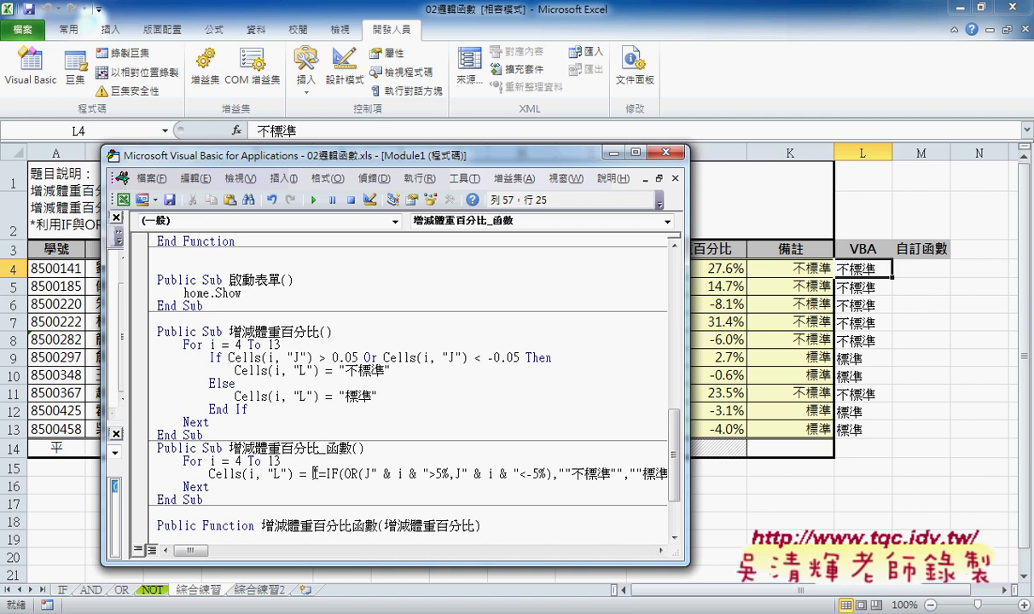
left_click(317, 203)
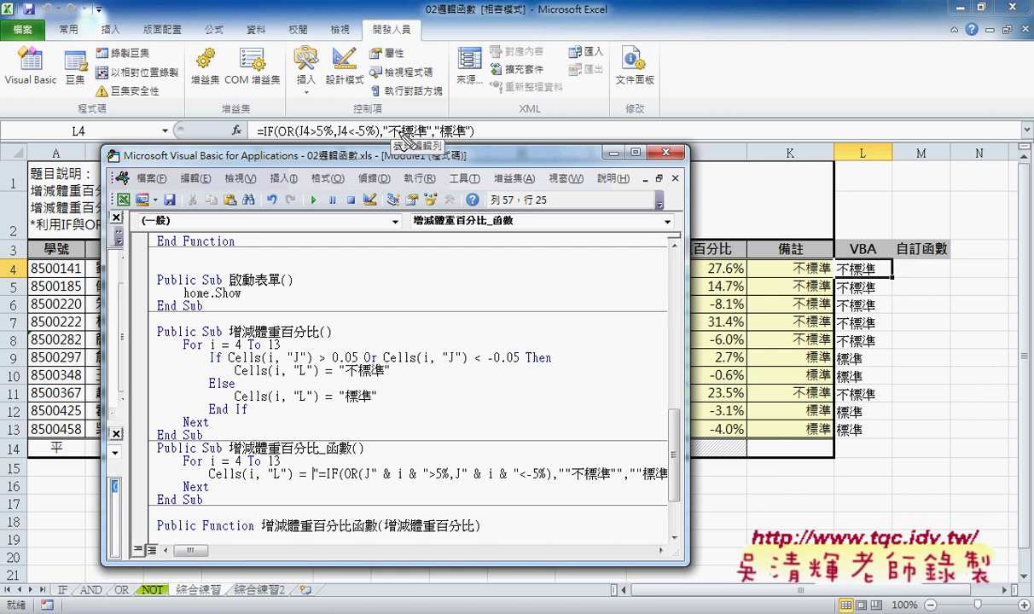
mouse_move(474, 141)
left_mouse_down()
mouse_move(250, 141)
mouse_move(480, 145)
left_mouse_up()
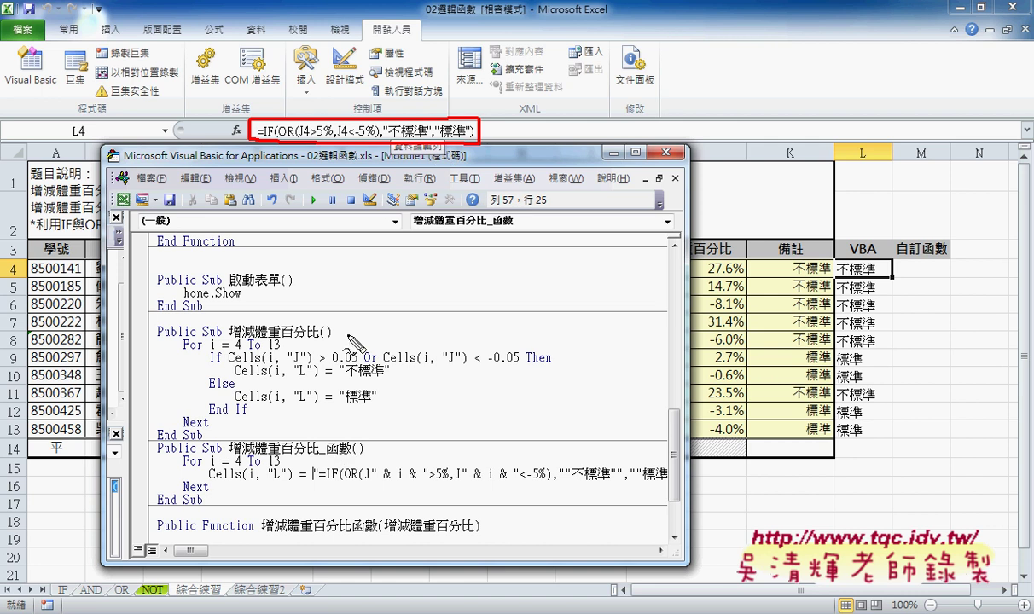
left_click_drag(382, 138, 453, 454)
mouse_move(229, 481)
left_mouse_down()
mouse_move(282, 480)
mouse_move(308, 467)
left_mouse_up()
left_click_drag(662, 449, 670, 454)
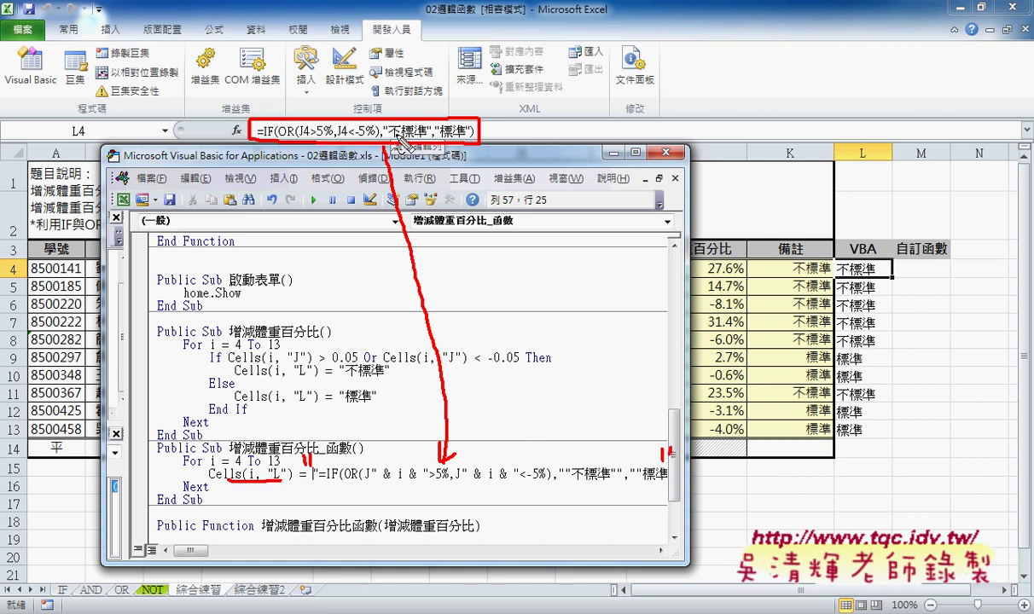
left_click_drag(385, 129, 387, 134)
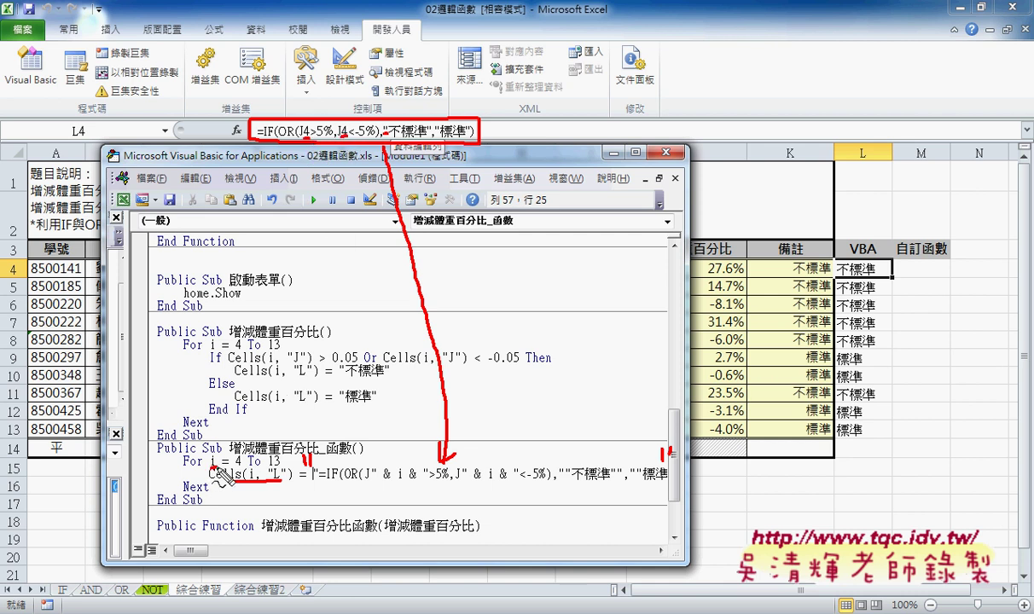
left_click_drag(368, 479, 427, 483)
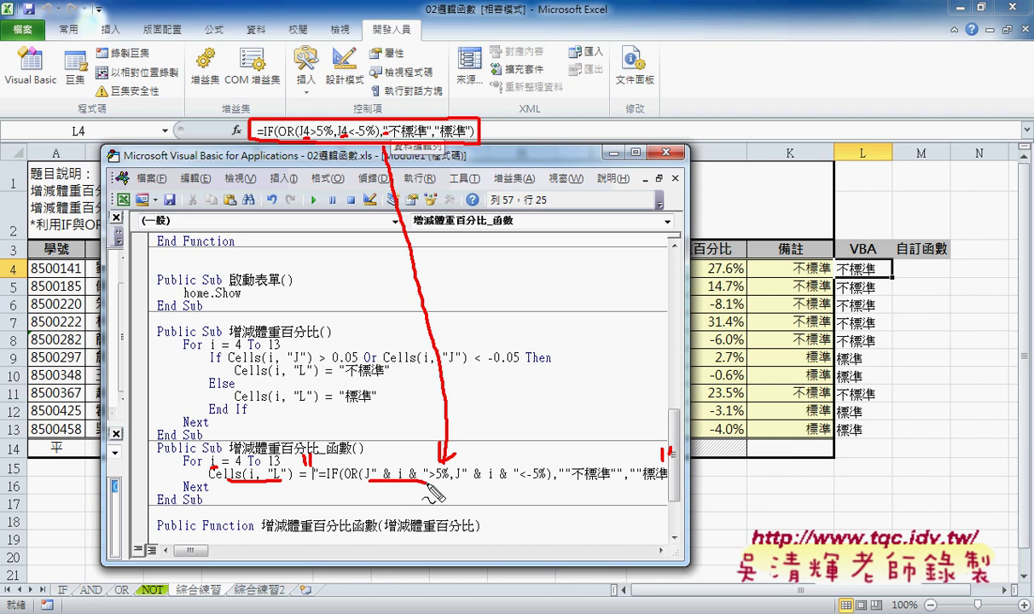